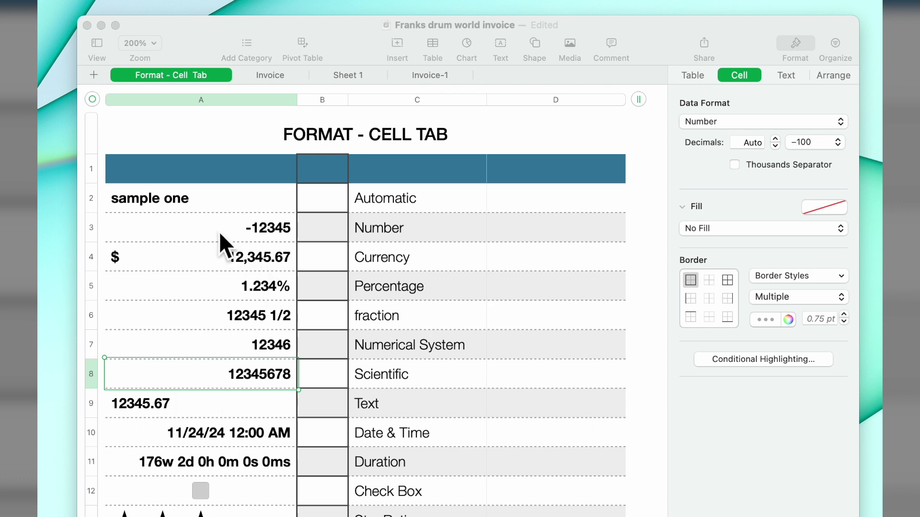
Step: Replace cell A2's text with 6976, which then displays as 697600%
{"action": "left_click", "coordinate": [215, 205]}
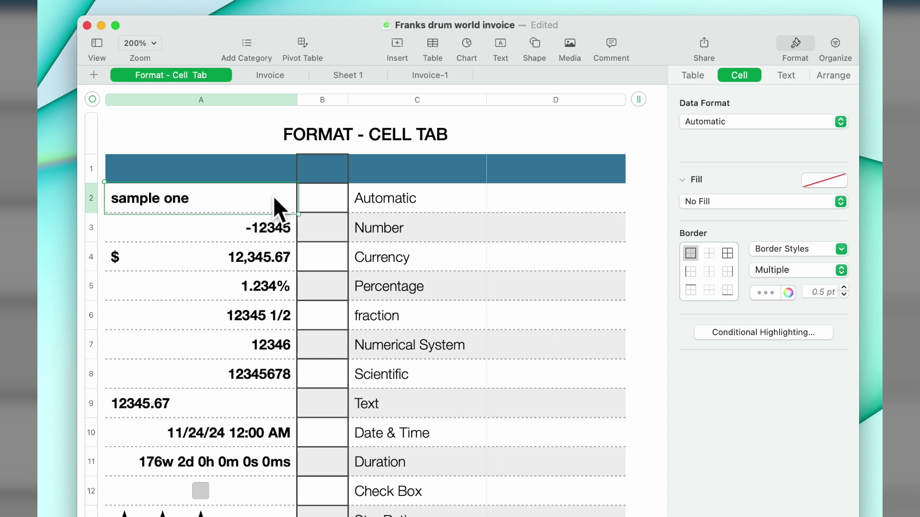
{"action": "left_click", "coordinate": [197, 196]}
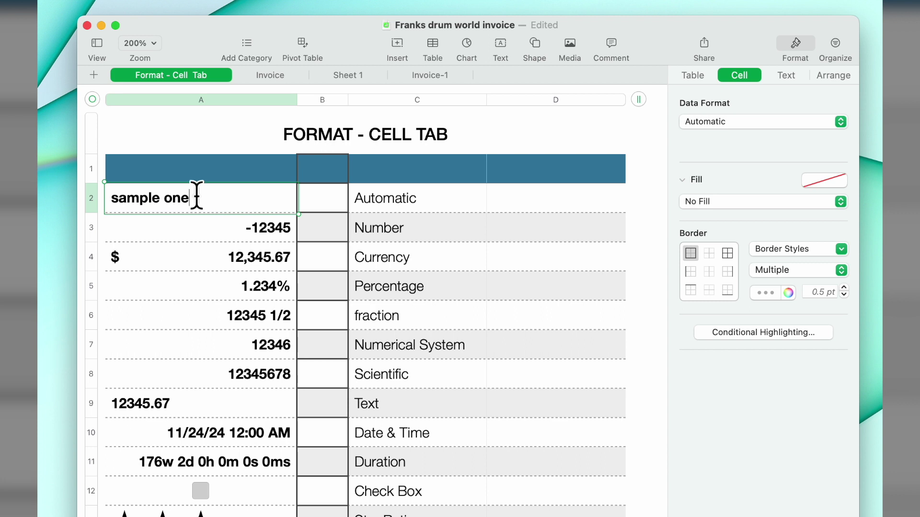
{"action": "triple_click", "coordinate": [106, 204]}
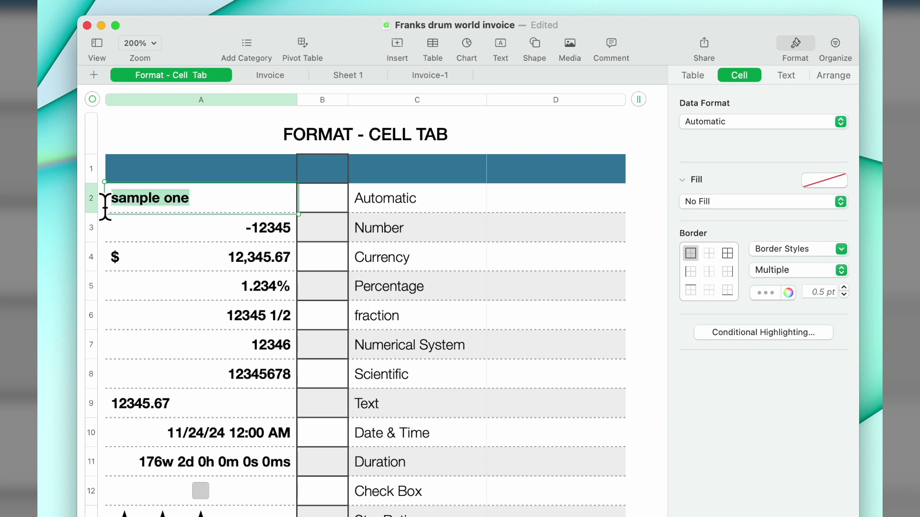
{"action": "type", "text": "6976"}
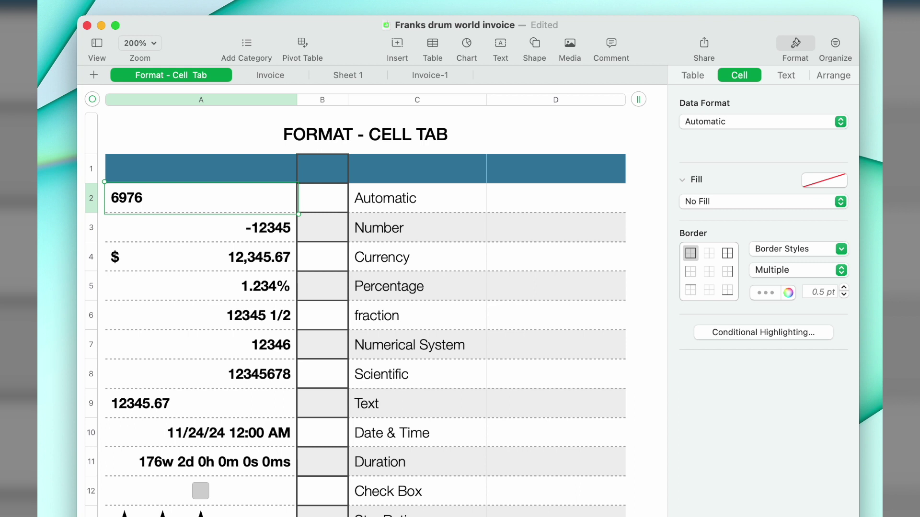
{"action": "key", "text": "Return"}
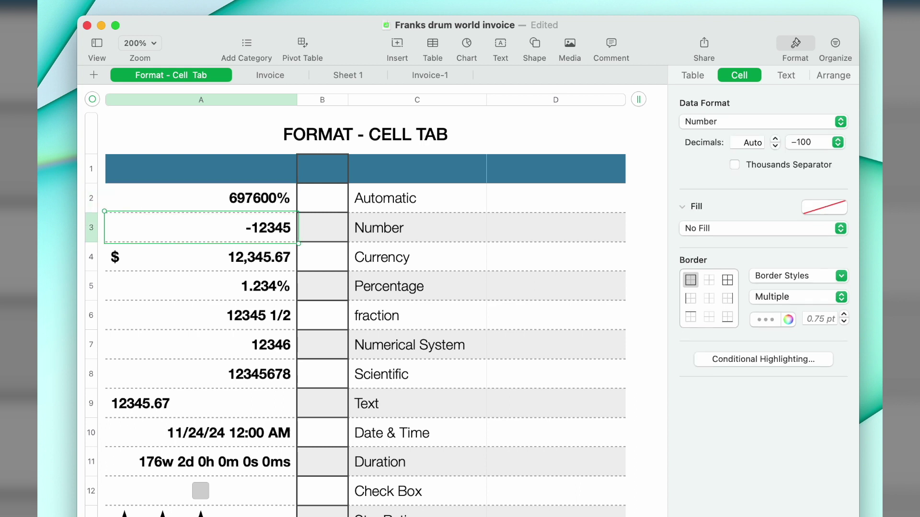
Step: Set A2's data format to Automatic and enter 'sample' in the cell
{"action": "left_click", "coordinate": [258, 203]}
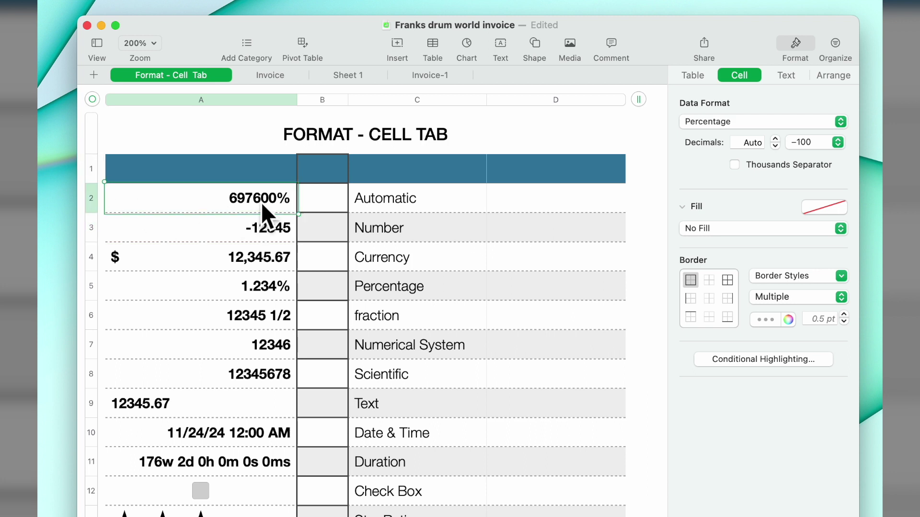
{"action": "left_click", "coordinate": [849, 127]}
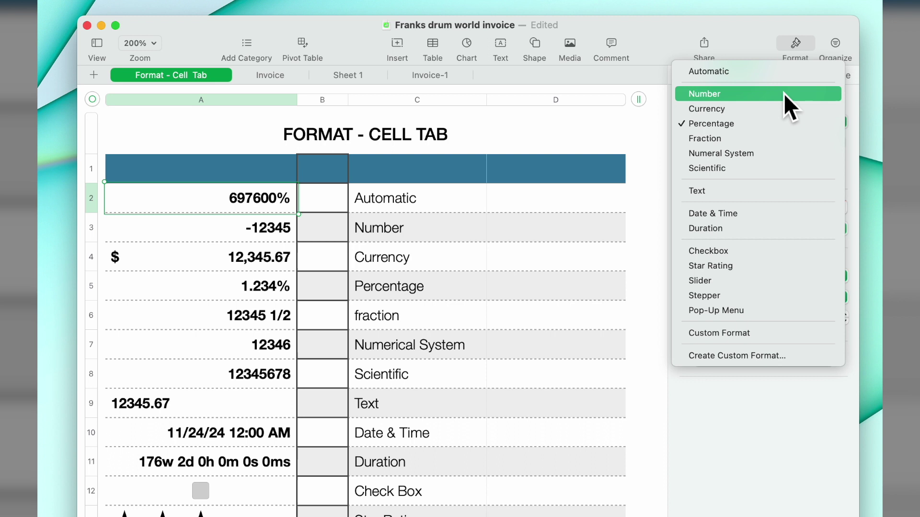
{"action": "left_click", "coordinate": [781, 68]}
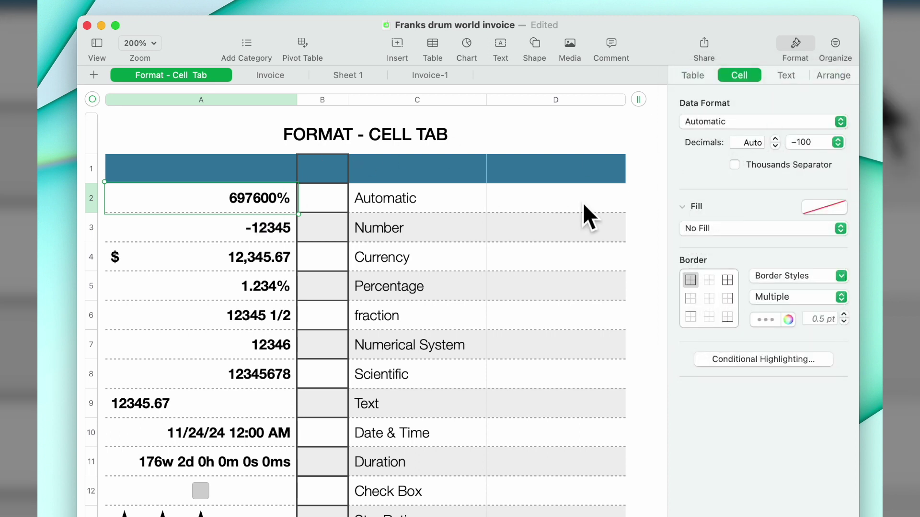
{"action": "left_click", "coordinate": [246, 203]}
{"action": "type", "text": "sa"}
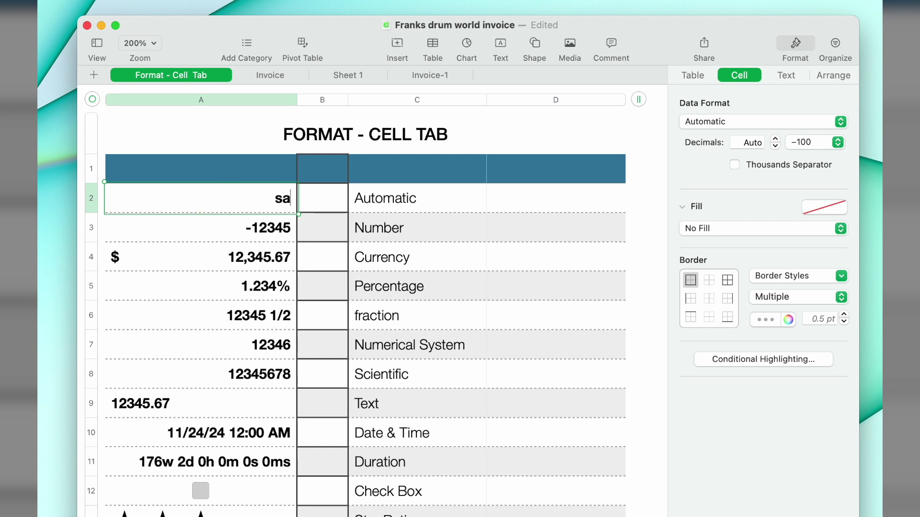
{"action": "type", "text": "mple"}
{"action": "key", "text": "Return"}
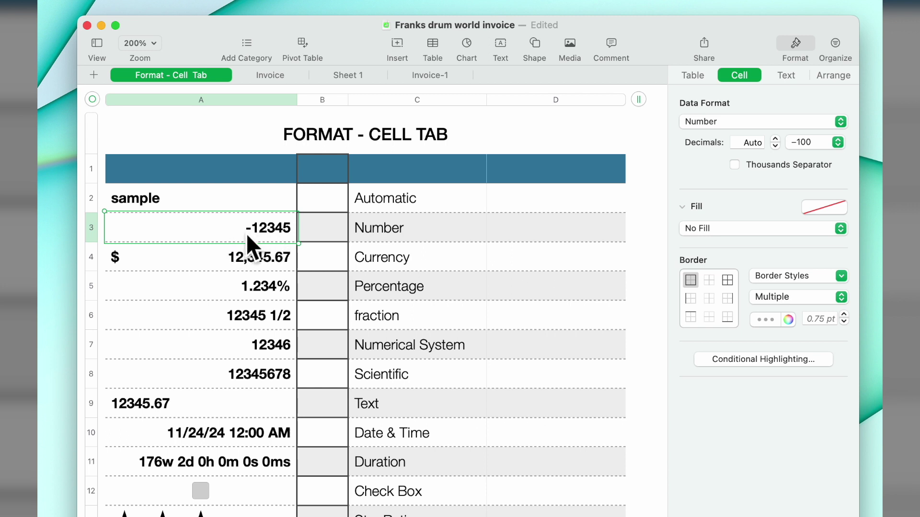
Step: Keep A3 as Number, raise its decimals to 5, then lower them to 3
{"action": "left_click", "coordinate": [846, 123]}
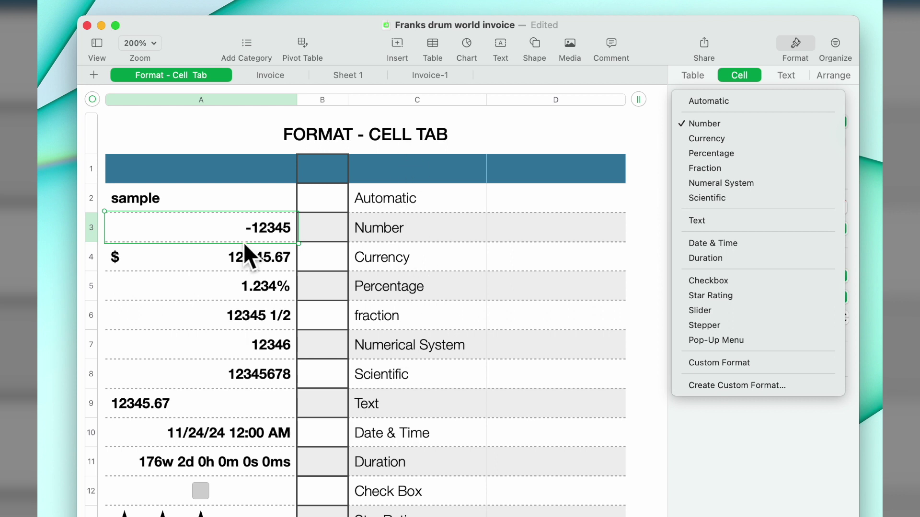
{"action": "left_click", "coordinate": [703, 126]}
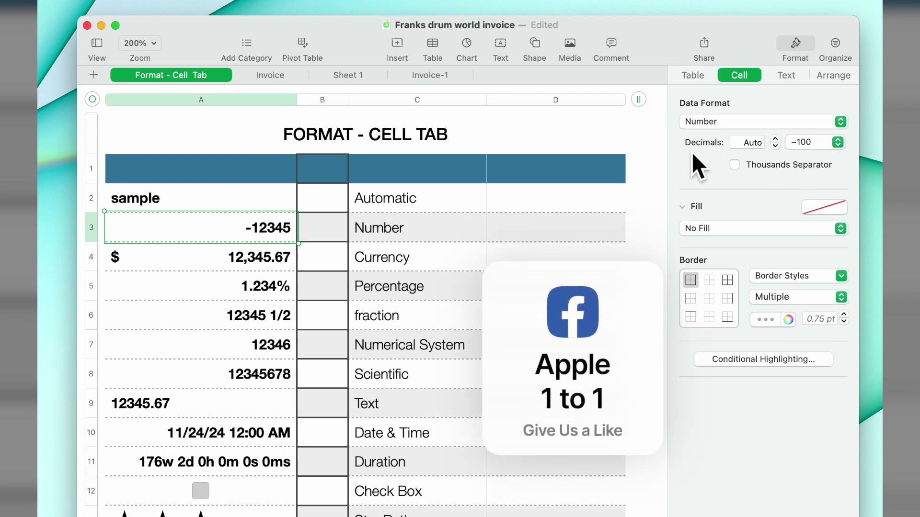
{"action": "left_click", "coordinate": [776, 140]}
{"action": "left_click", "coordinate": [776, 141]}
{"action": "left_click", "coordinate": [776, 140]}
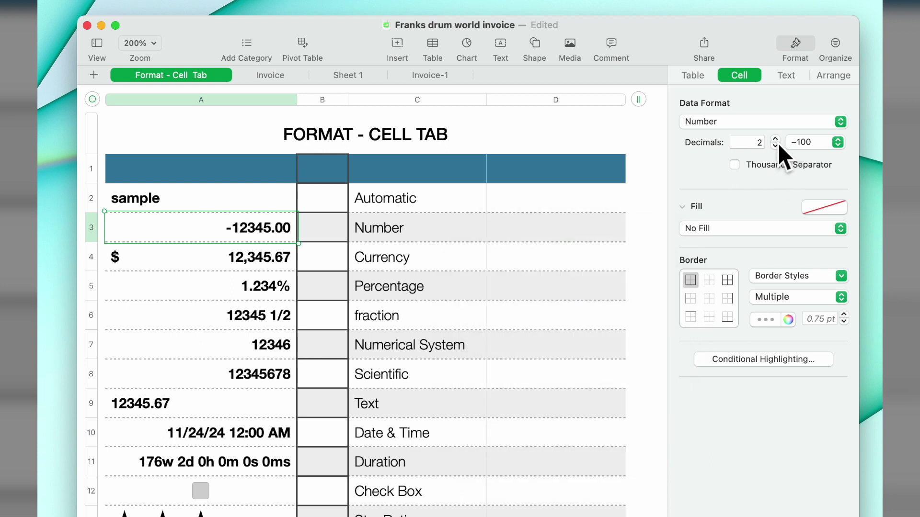
{"action": "left_click", "coordinate": [776, 139]}
{"action": "left_click", "coordinate": [776, 139]}
{"action": "left_click", "coordinate": [776, 140]}
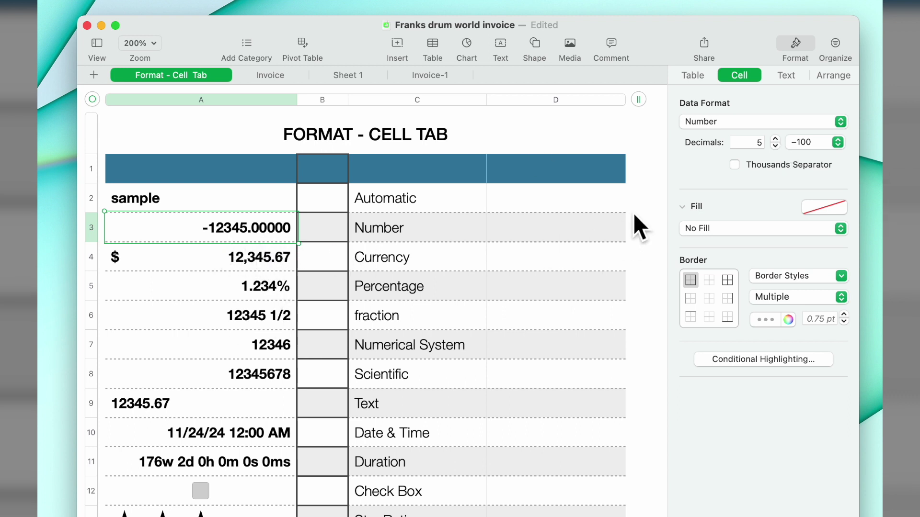
{"action": "left_click", "coordinate": [776, 145]}
{"action": "left_click", "coordinate": [777, 145]}
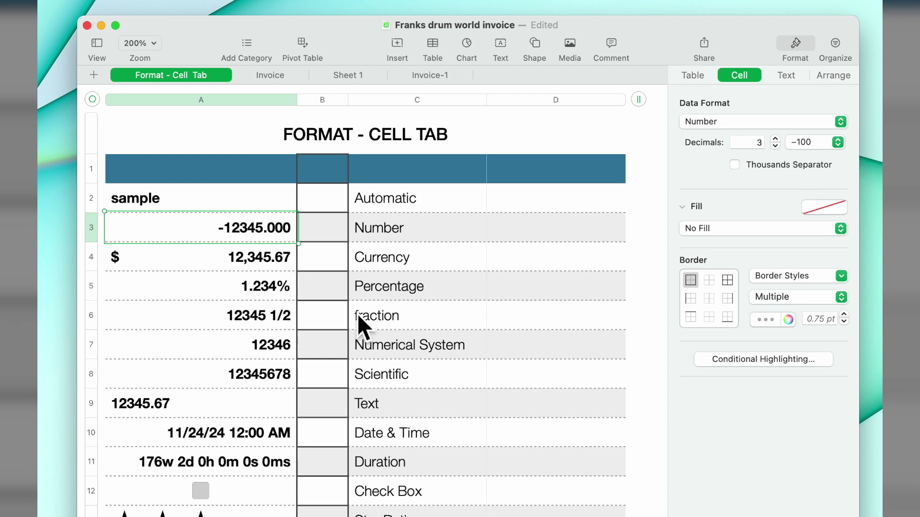
Step: Try red negative styles, settle on black (100) parentheses, and add a thousands separator to A3
{"action": "left_click", "coordinate": [842, 143]}
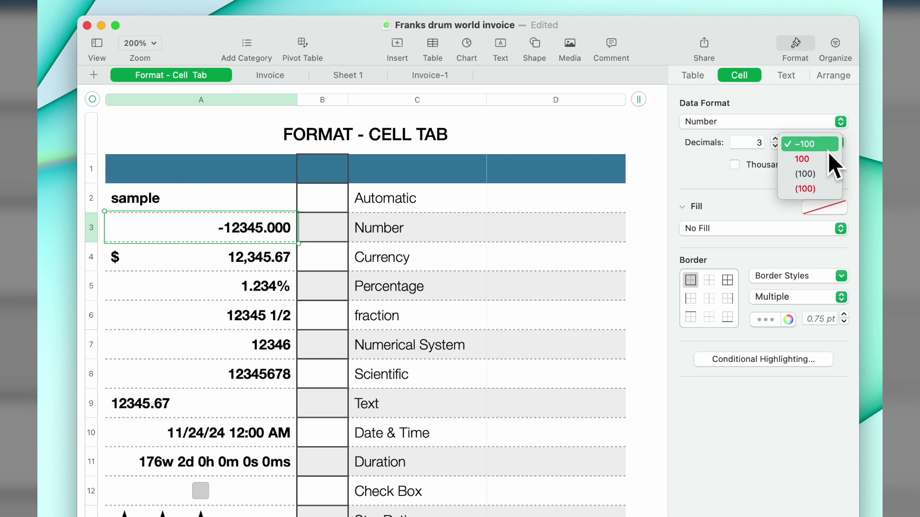
{"action": "left_click", "coordinate": [826, 160]}
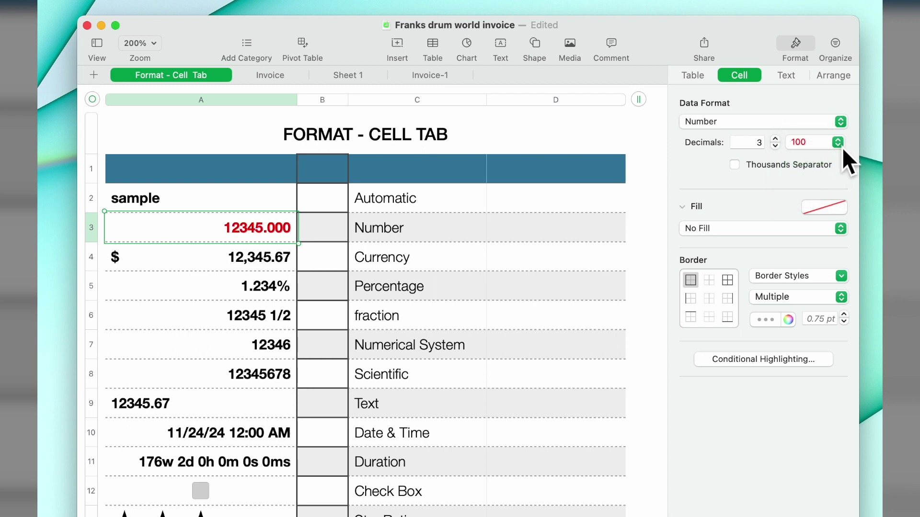
{"action": "left_click", "coordinate": [841, 147]}
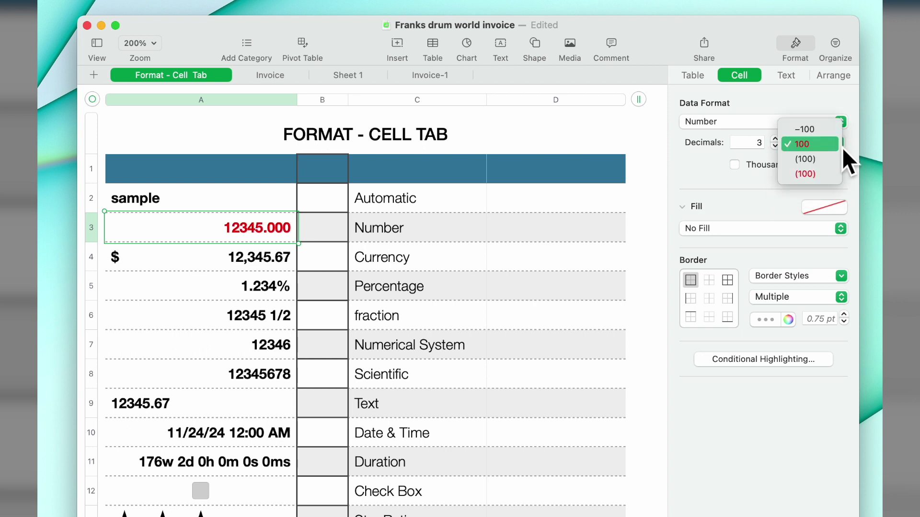
{"action": "left_click", "coordinate": [823, 178]}
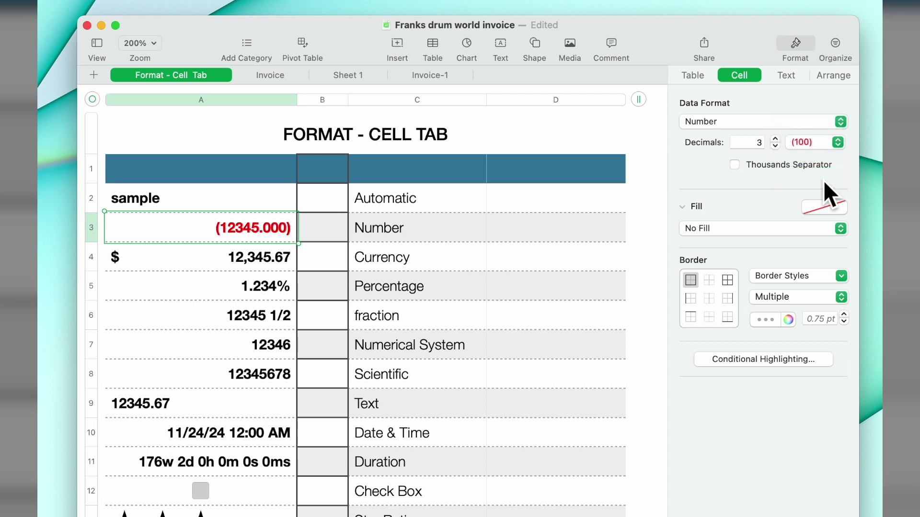
{"action": "left_click", "coordinate": [841, 148]}
{"action": "left_click", "coordinate": [831, 135]}
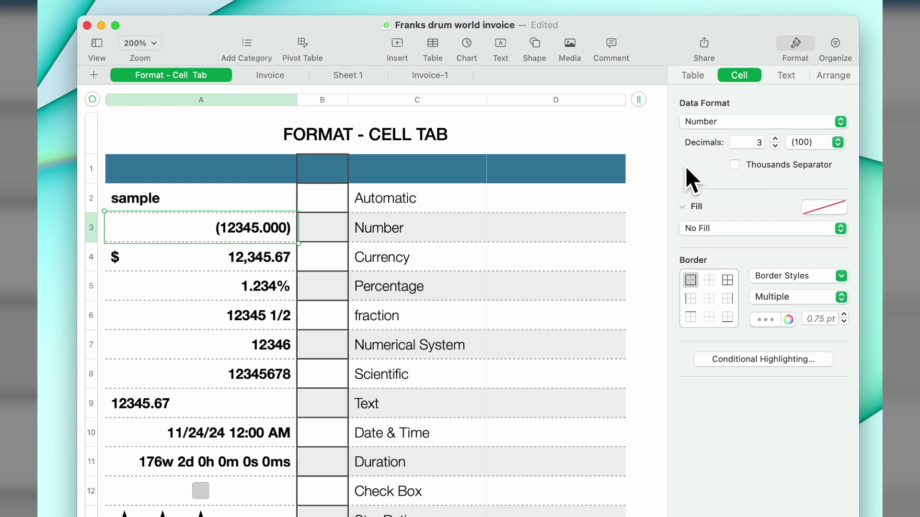
{"action": "left_click", "coordinate": [734, 165]}
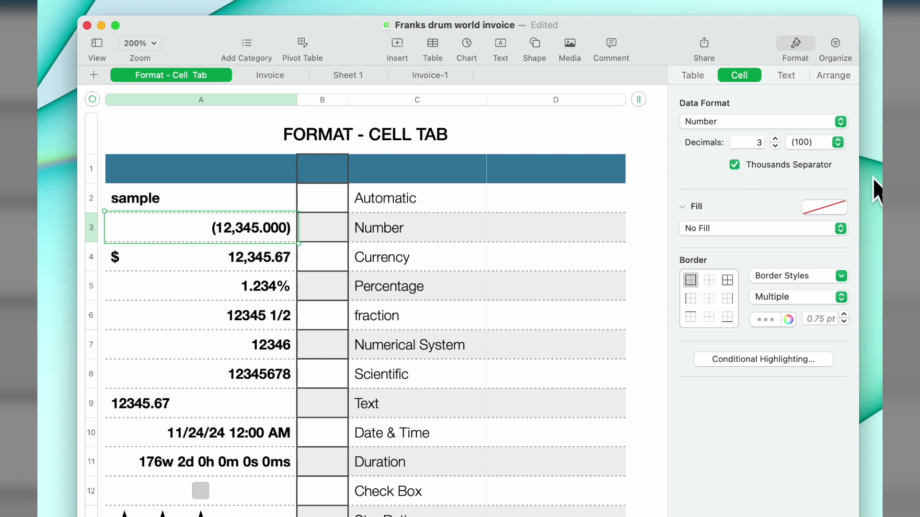
{"action": "left_click", "coordinate": [221, 262]}
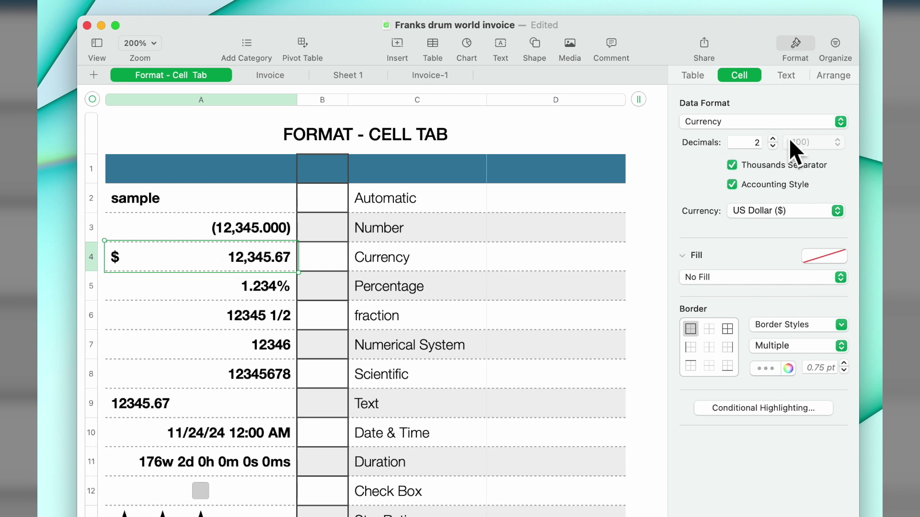
{"action": "left_click", "coordinate": [841, 121]}
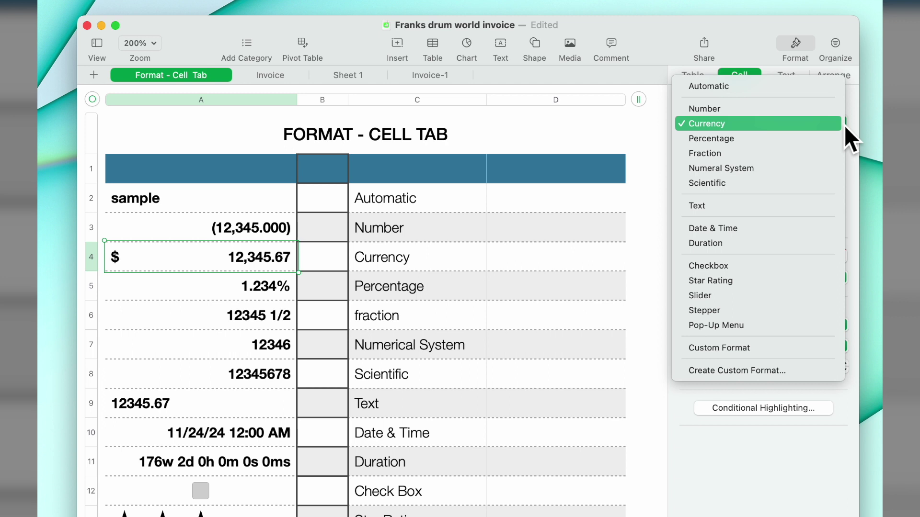
{"action": "left_click", "coordinate": [820, 125]}
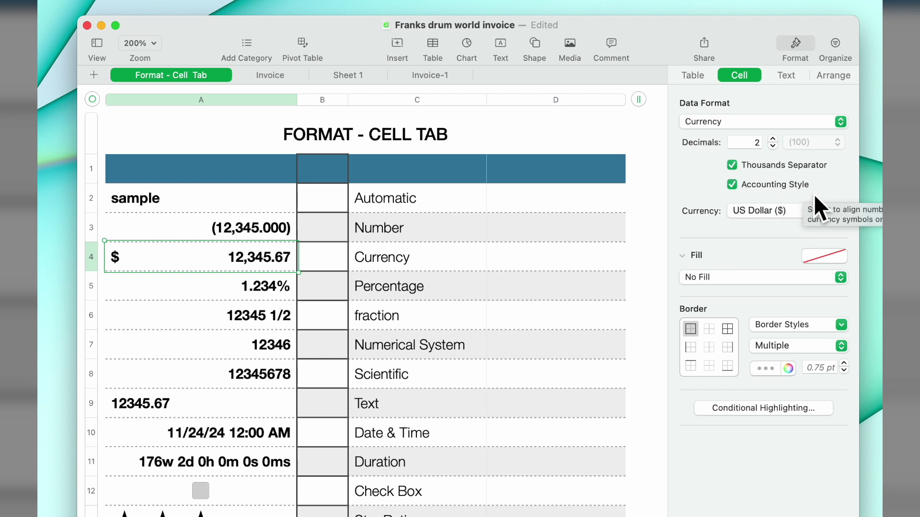
{"action": "left_click", "coordinate": [738, 189]}
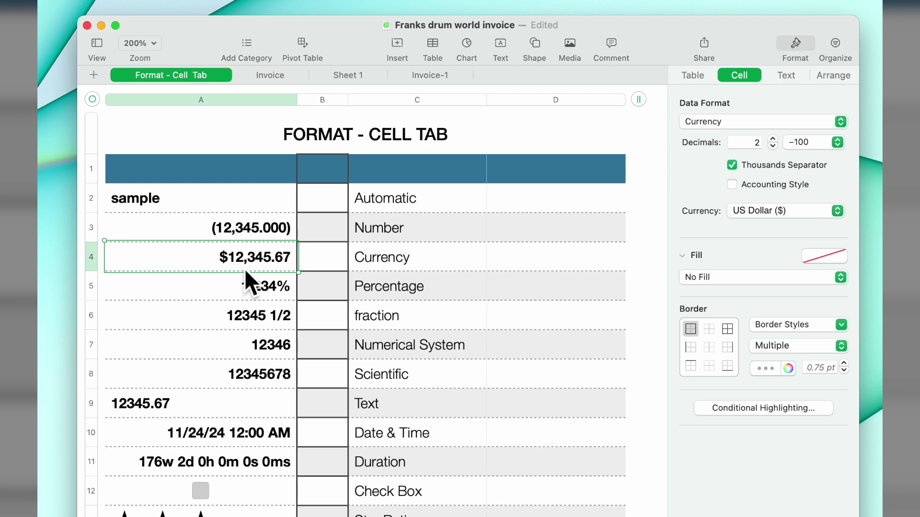
{"action": "left_click", "coordinate": [732, 165]}
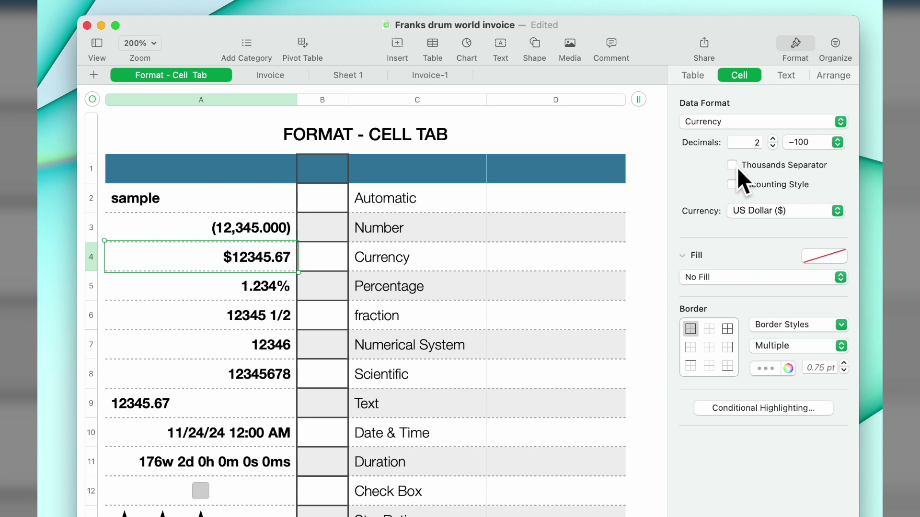
{"action": "left_click", "coordinate": [736, 168]}
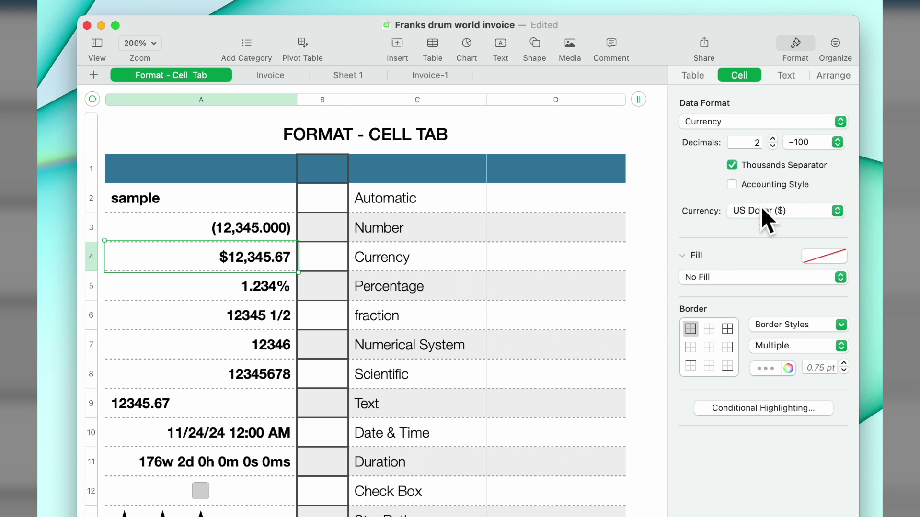
{"action": "left_click", "coordinate": [733, 185]}
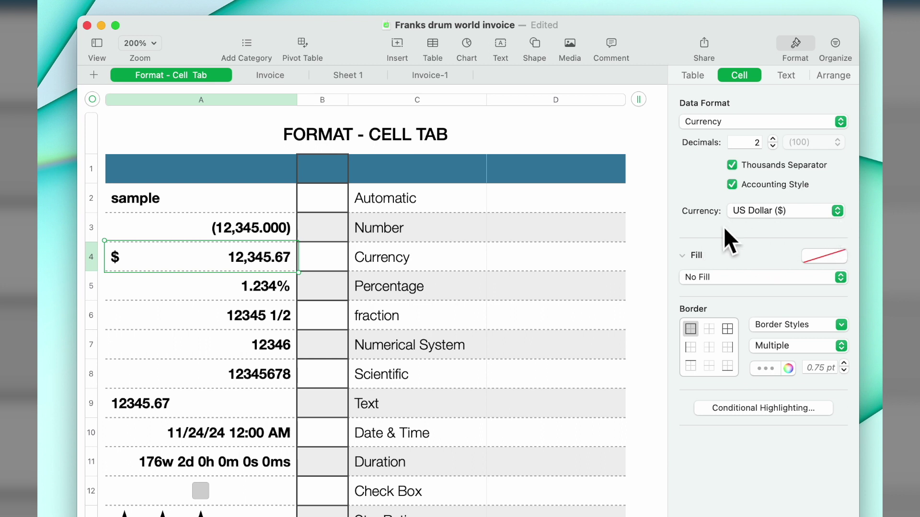
Step: Switch A4's currency to British Pound, turn off Accounting Style, then change it to US Dollar ($)
{"action": "left_click", "coordinate": [838, 217]}
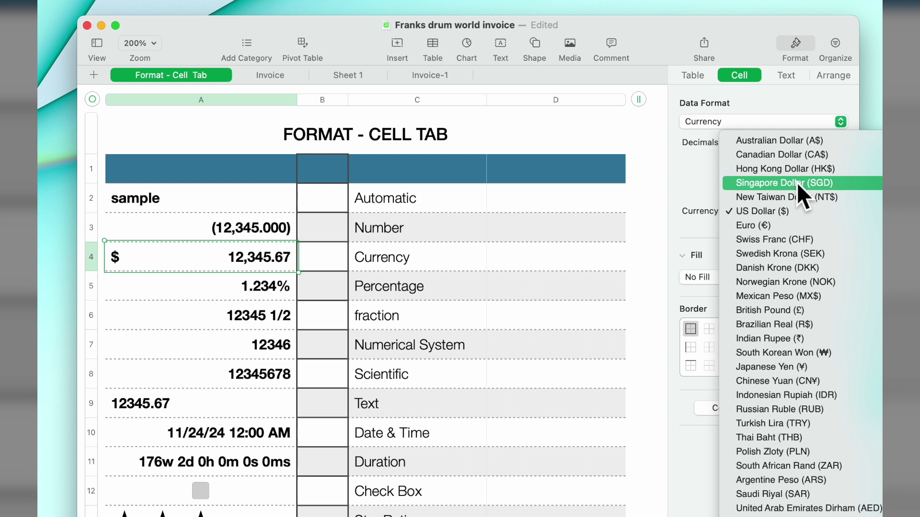
{"action": "left_click", "coordinate": [781, 314]}
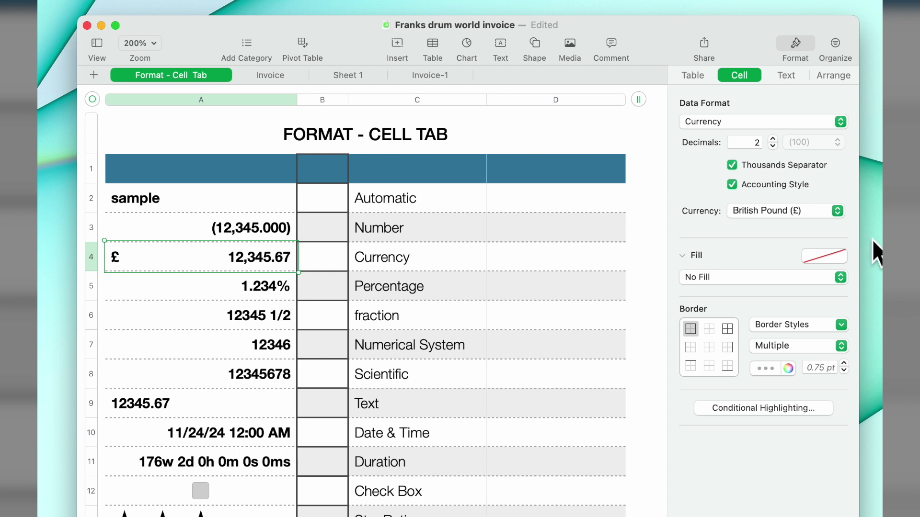
{"action": "left_click", "coordinate": [733, 186]}
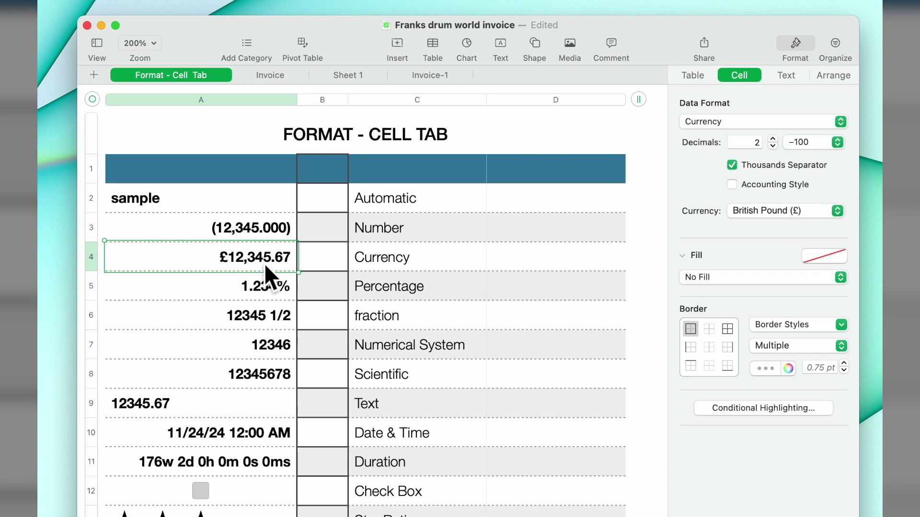
{"action": "left_click", "coordinate": [837, 211]}
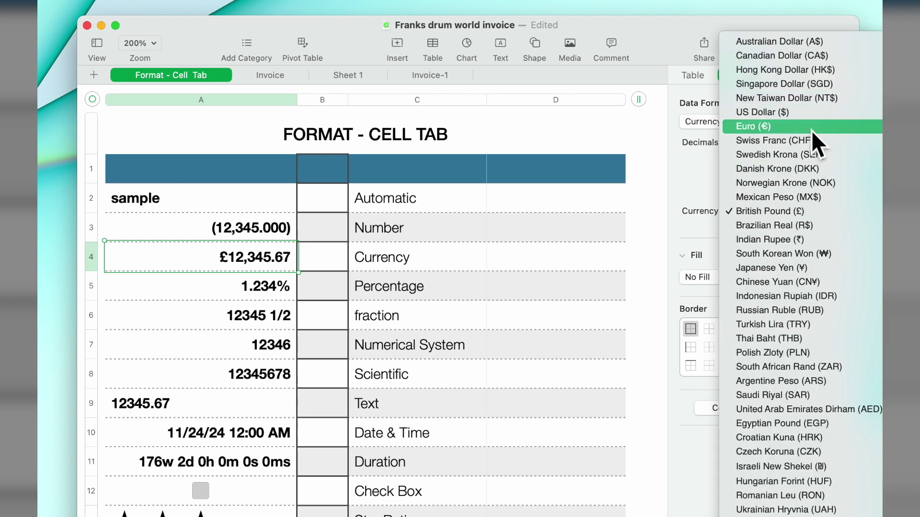
{"action": "left_click", "coordinate": [804, 115]}
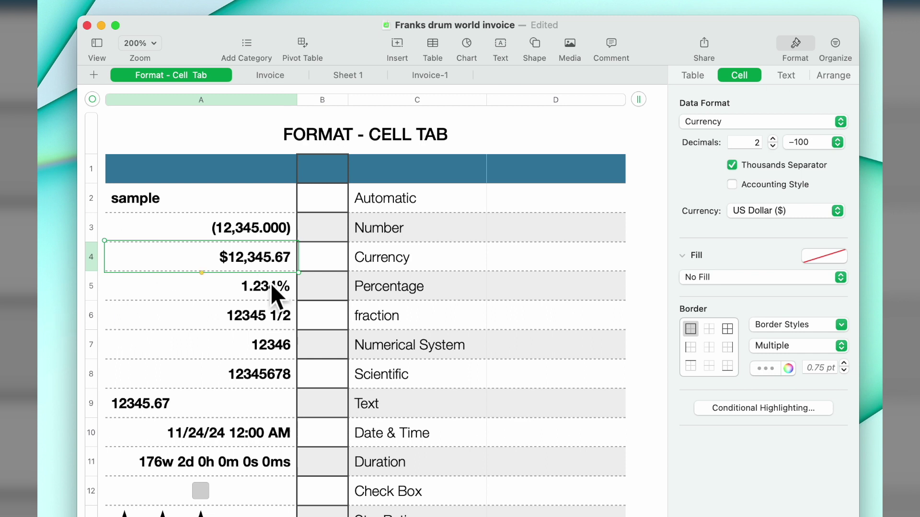
Step: Keep A5 in Percentage format and replace its 1.234% value with 1234
{"action": "left_click", "coordinate": [226, 295]}
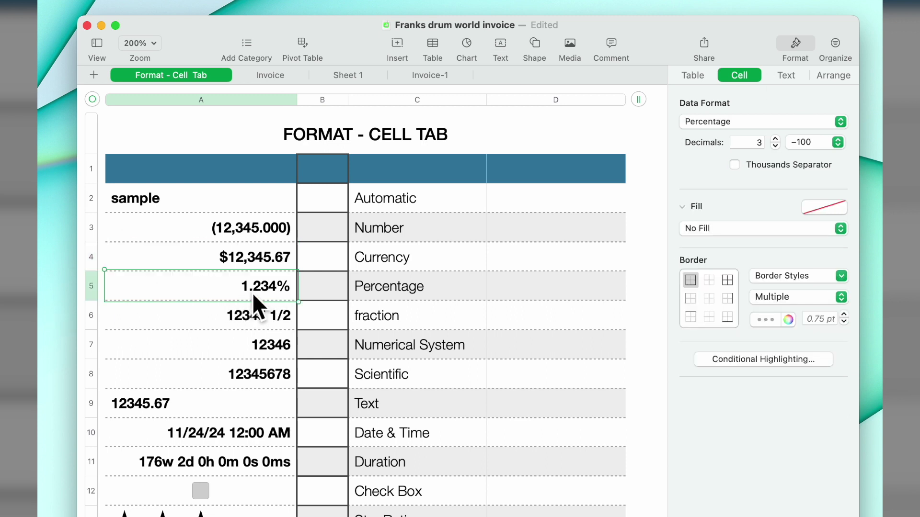
{"action": "left_click", "coordinate": [847, 123]}
{"action": "left_click", "coordinate": [801, 128]}
{"action": "mouse_move", "coordinate": [223, 294]}
{"action": "left_click_drag", "start_coordinate": [298, 291], "coordinate": [130, 291]}
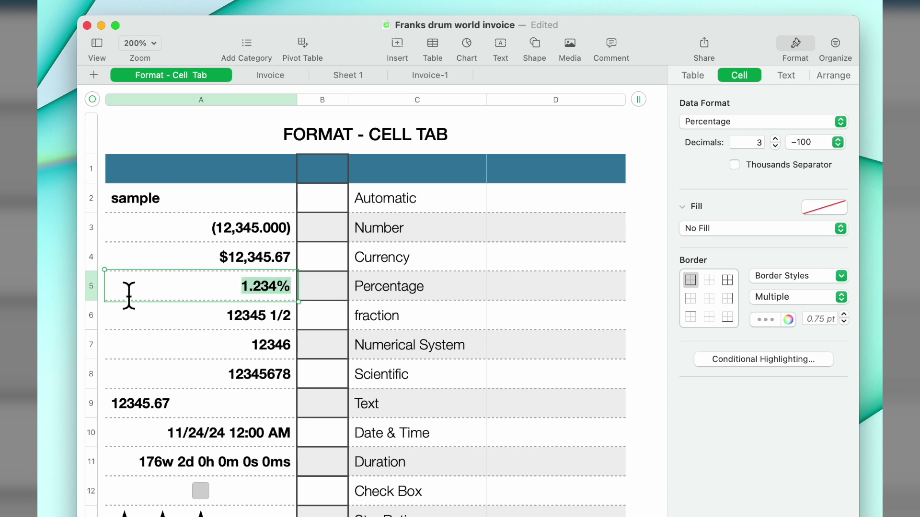
{"action": "type", "text": "1234"}
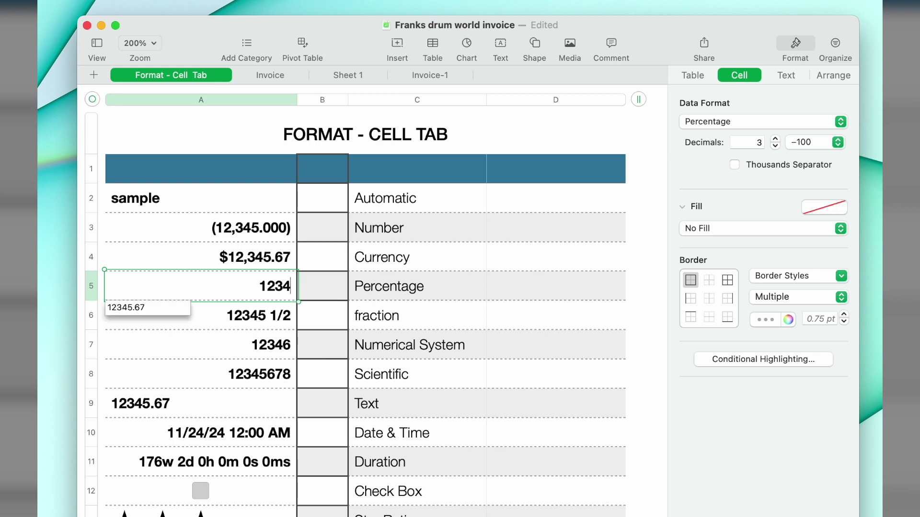
{"action": "key", "text": "Return"}
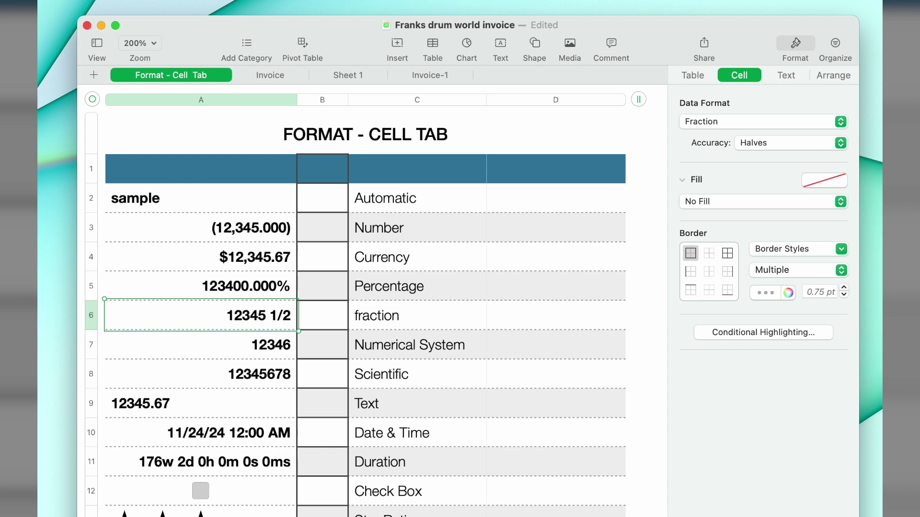
Step: Erase A5's entry and enter 133.456 so it reads 13345.600%
{"action": "left_click", "coordinate": [289, 294]}
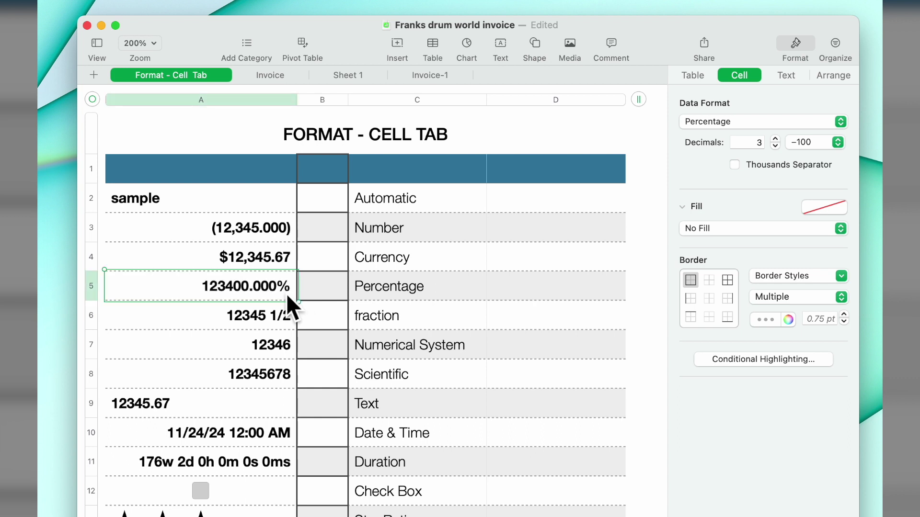
{"action": "mouse_move", "coordinate": [286, 293]}
{"action": "left_mouse_down"}
{"action": "mouse_move", "coordinate": [292, 270]}
{"action": "mouse_move", "coordinate": [267, 312]}
{"action": "mouse_move", "coordinate": [277, 296]}
{"action": "left_mouse_up"}
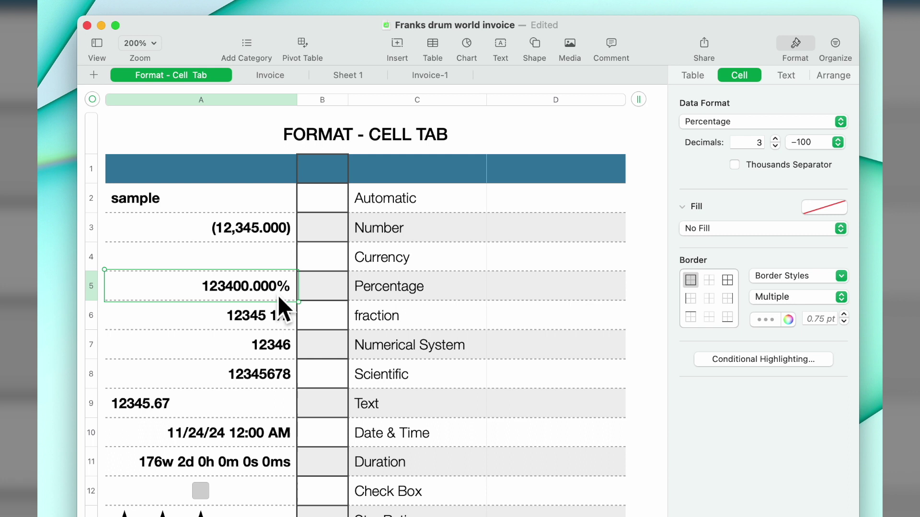
{"action": "double_click", "coordinate": [274, 287]}
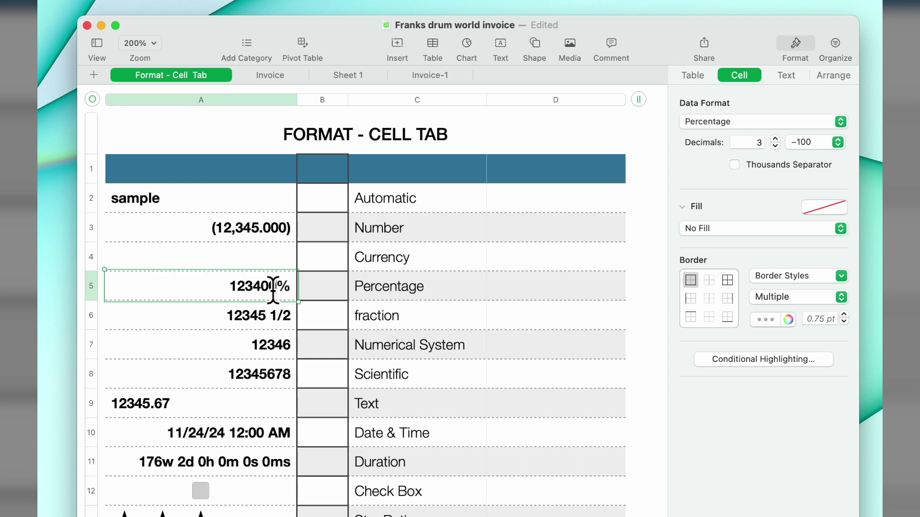
{"action": "key", "text": "shift+Left"}
{"action": "key", "text": "BackSpace"}
{"action": "key", "text": "BackSpace"}
{"action": "key", "text": "BackSpace"}
{"action": "key", "text": "BackSpace"}
{"action": "key", "text": "BackSpace"}
{"action": "key", "text": "BackSpace"}
{"action": "key", "text": "BackSpace"}
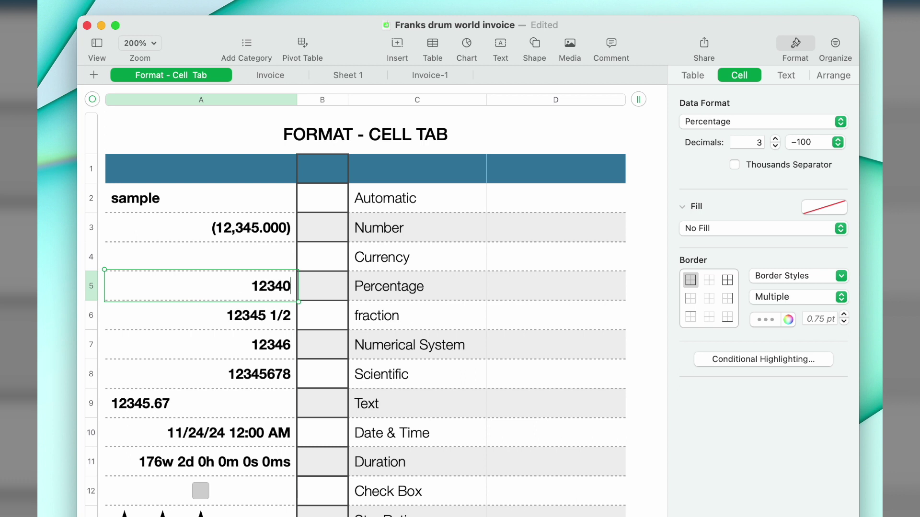
{"action": "type", "text": "1"}
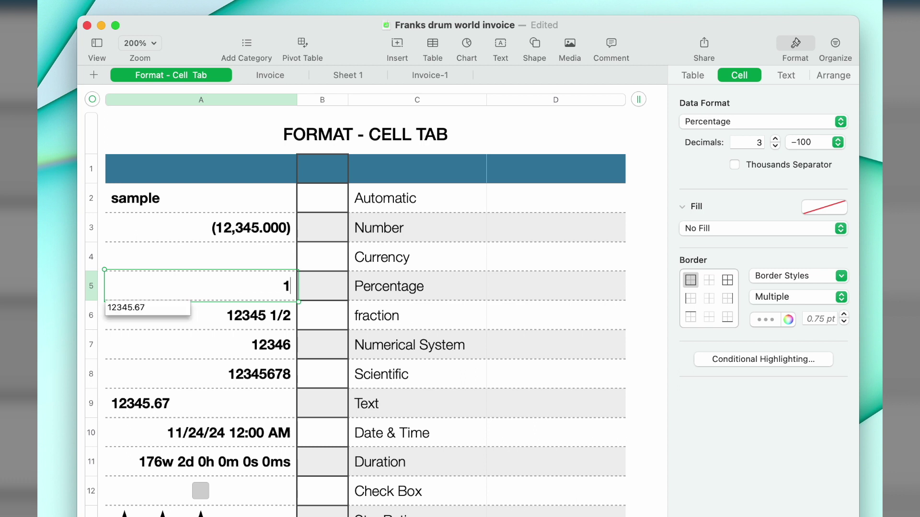
{"action": "type", "text": "33."}
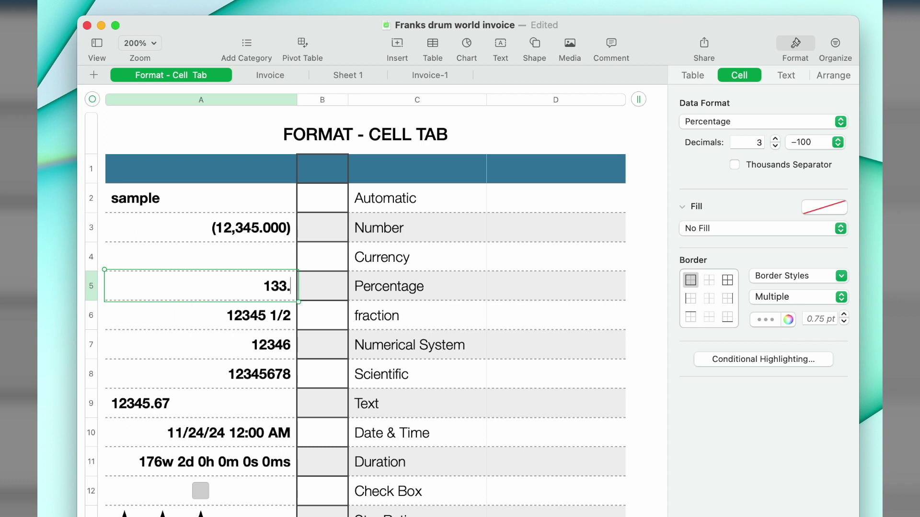
{"action": "type", "text": "456"}
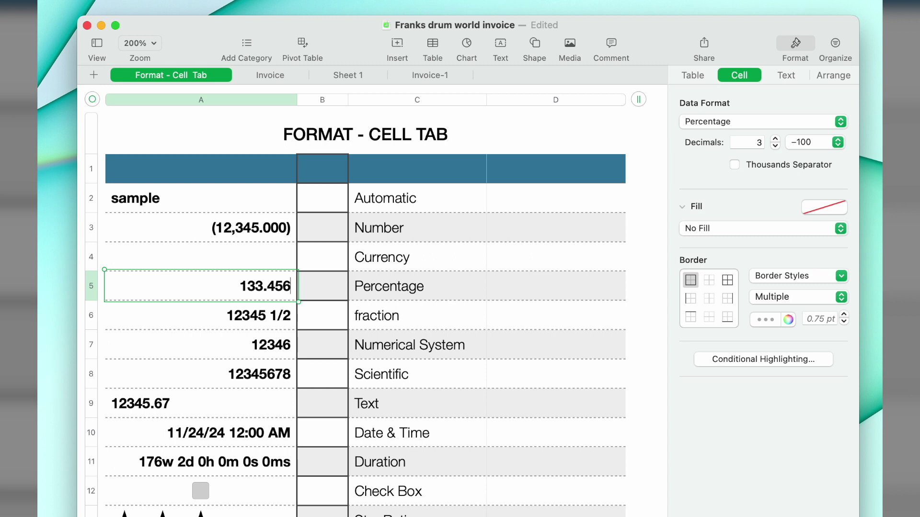
{"action": "key", "text": "Return"}
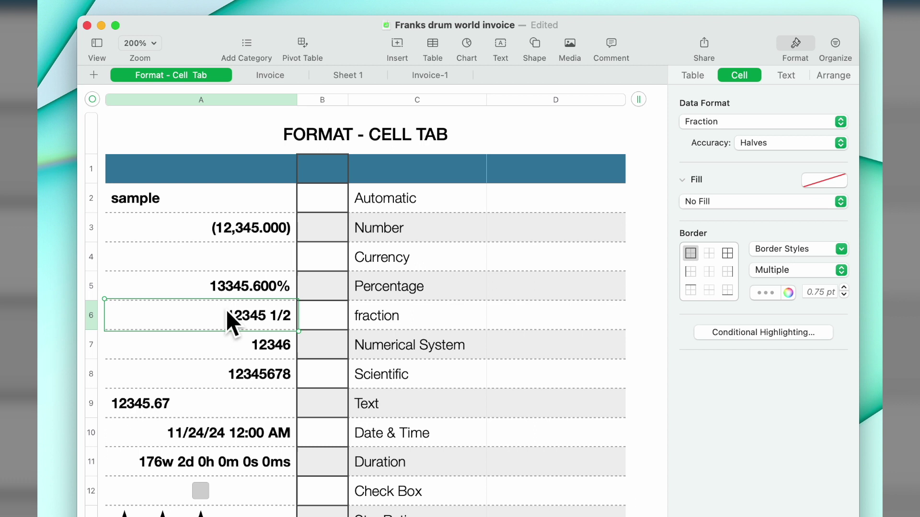
{"action": "left_click", "coordinate": [233, 290]}
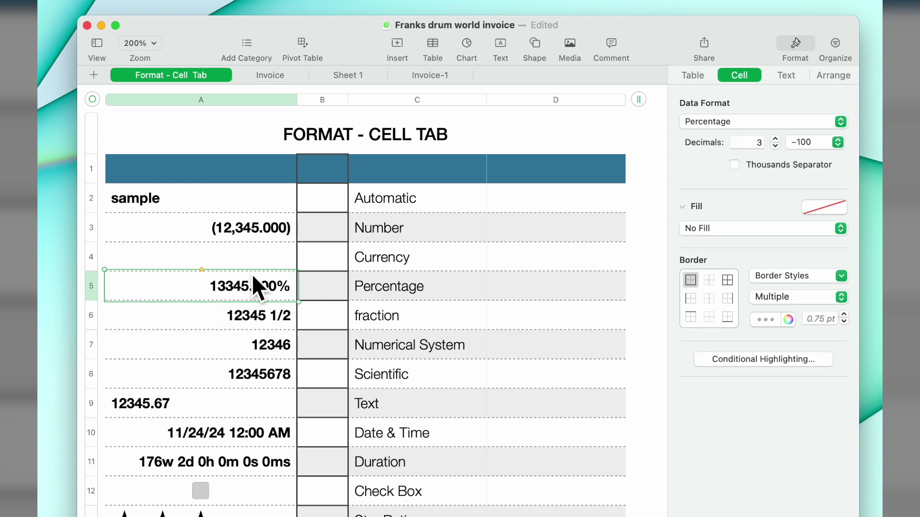
{"action": "left_click", "coordinate": [250, 326]}
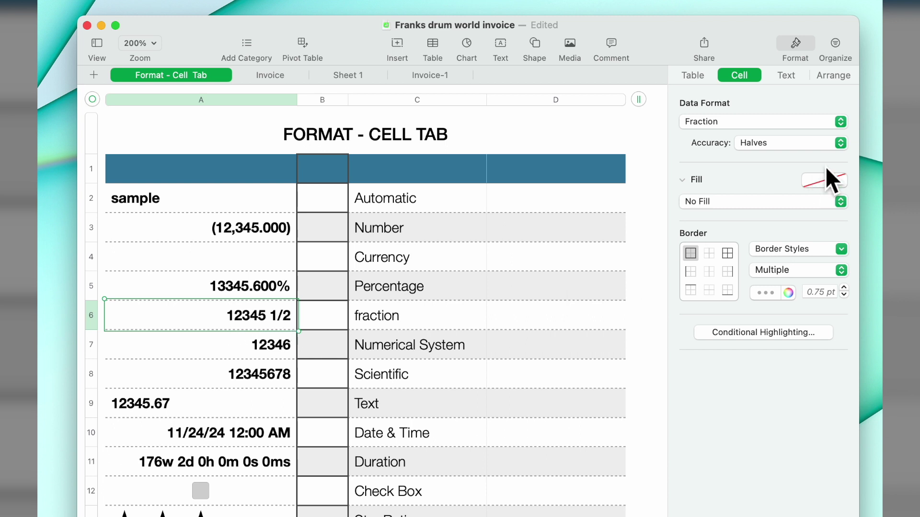
{"action": "left_click", "coordinate": [843, 147]}
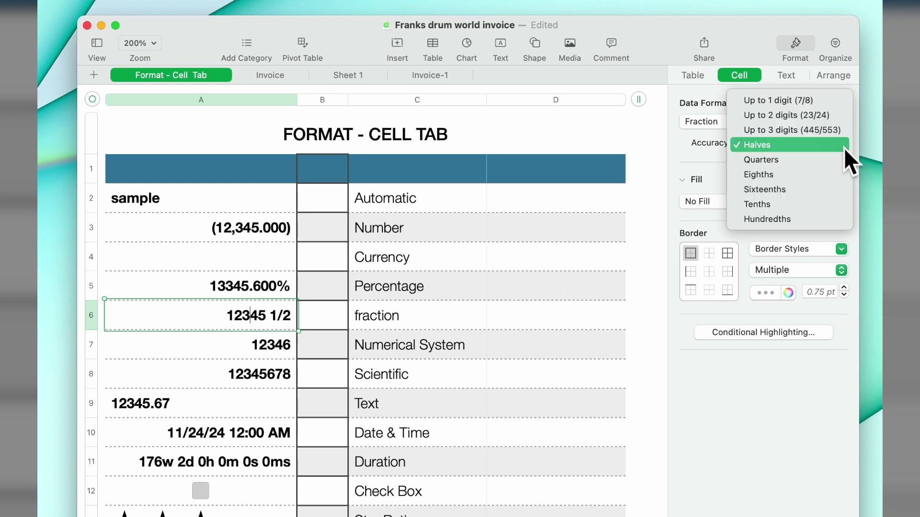
{"action": "left_click", "coordinate": [818, 161]}
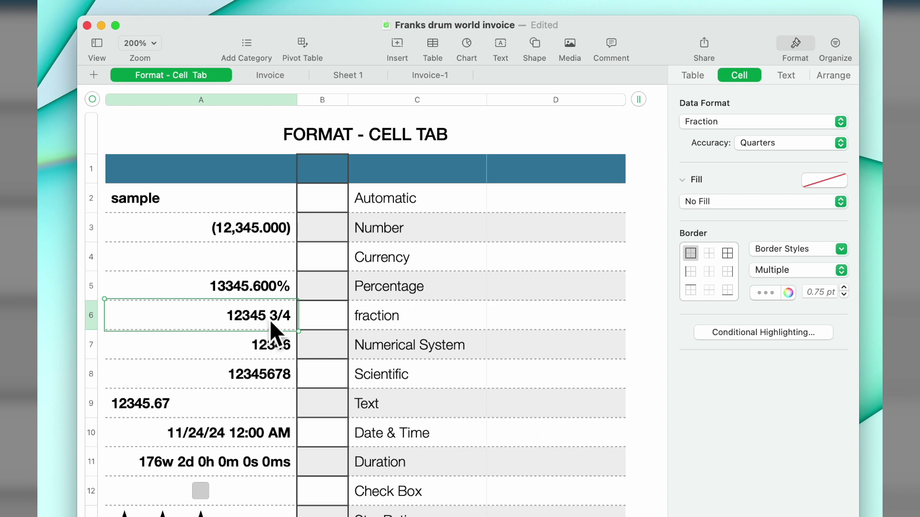
{"action": "left_click", "coordinate": [849, 142]}
{"action": "left_click", "coordinate": [823, 159]}
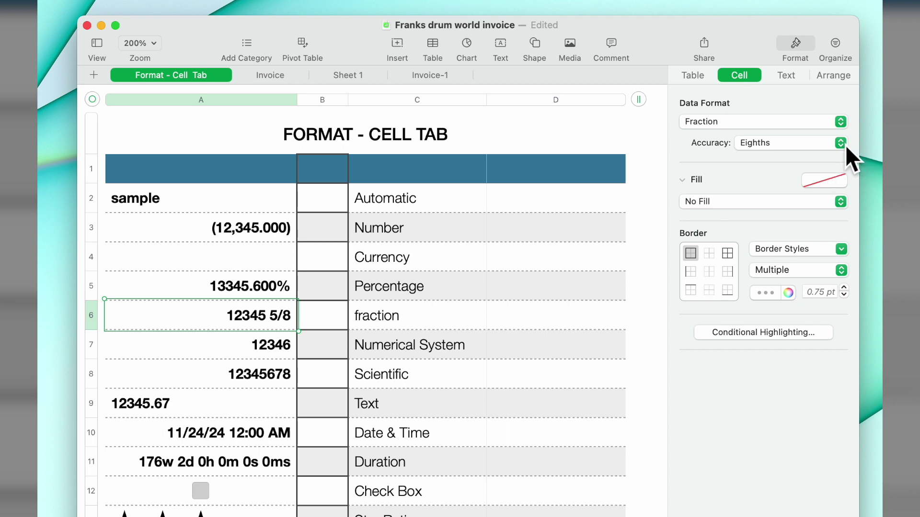
{"action": "left_click", "coordinate": [845, 145]}
{"action": "left_click", "coordinate": [837, 160]}
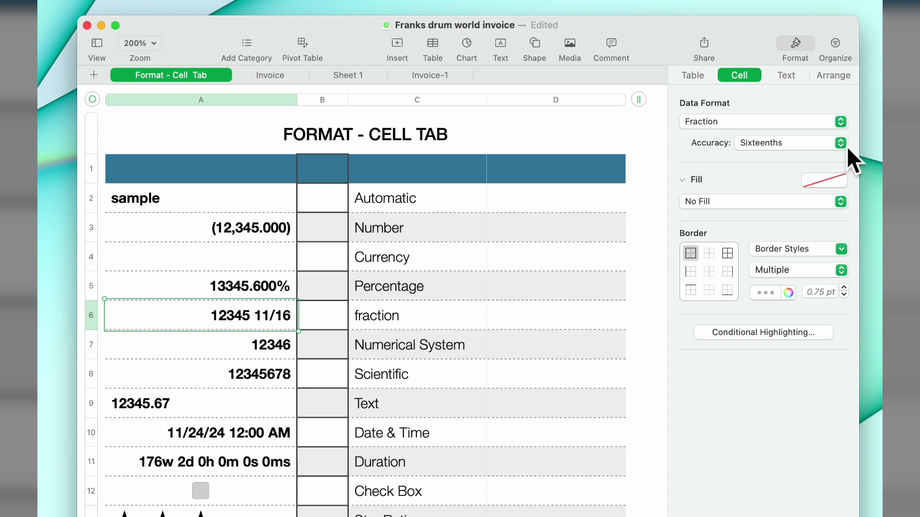
{"action": "left_click", "coordinate": [844, 147]}
{"action": "left_click", "coordinate": [830, 162]}
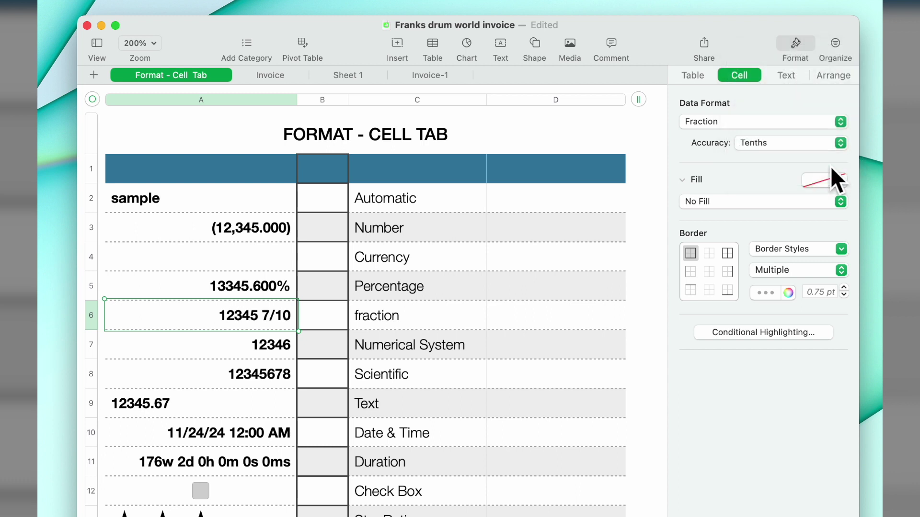
{"action": "left_click", "coordinate": [846, 148]}
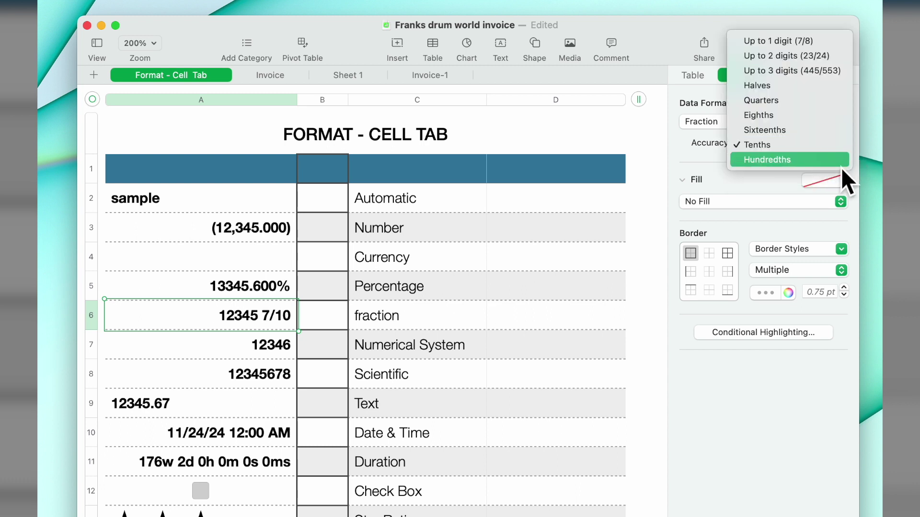
{"action": "left_click", "coordinate": [840, 168]}
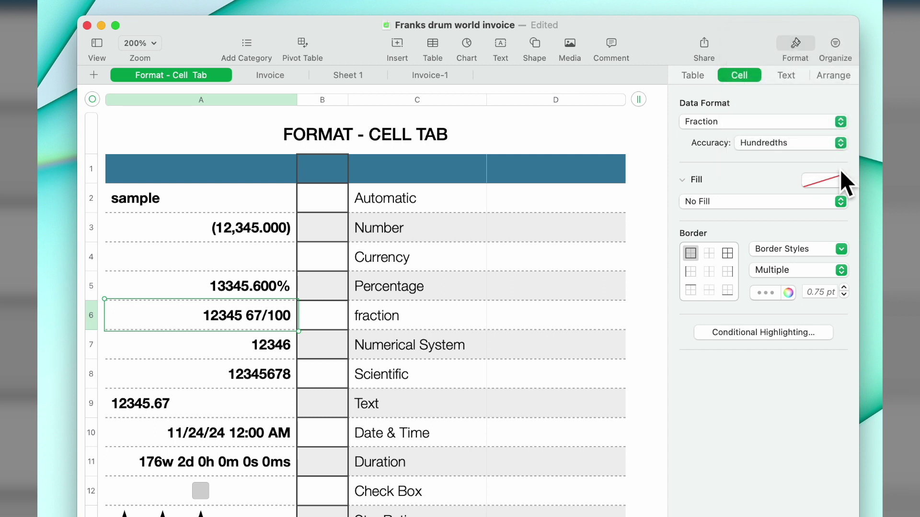
{"action": "left_click", "coordinate": [846, 143]}
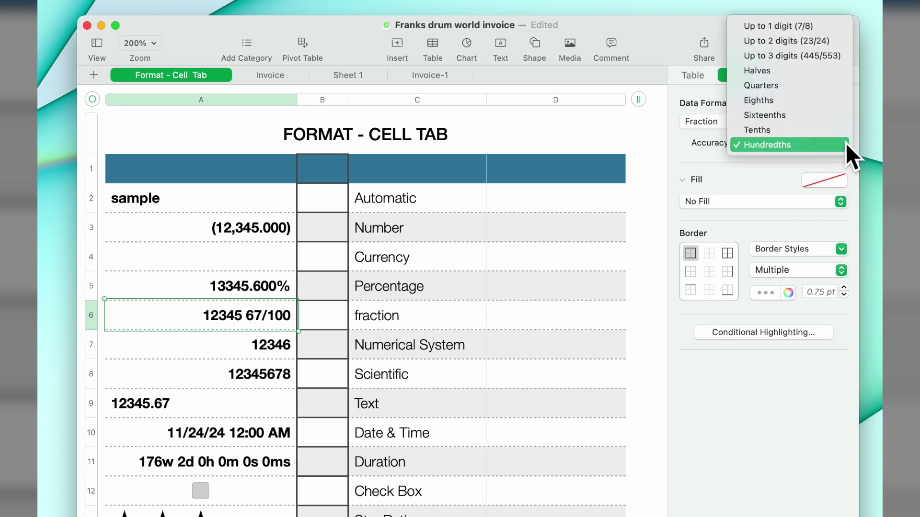
{"action": "left_click", "coordinate": [816, 69]}
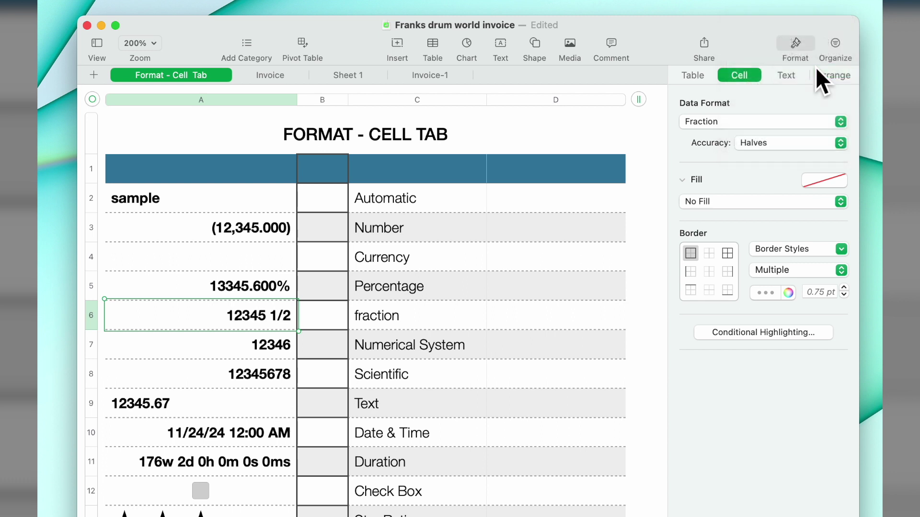
{"action": "left_click", "coordinate": [254, 349]}
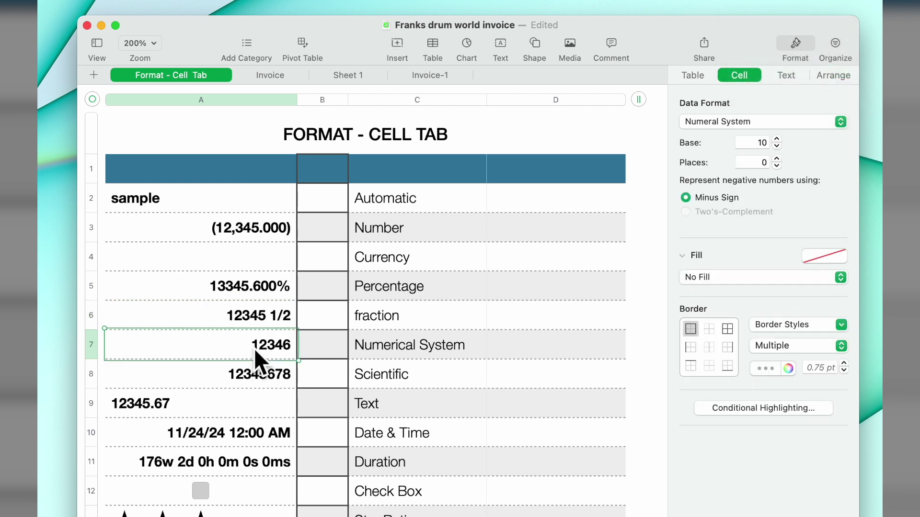
{"action": "left_click", "coordinate": [846, 123]}
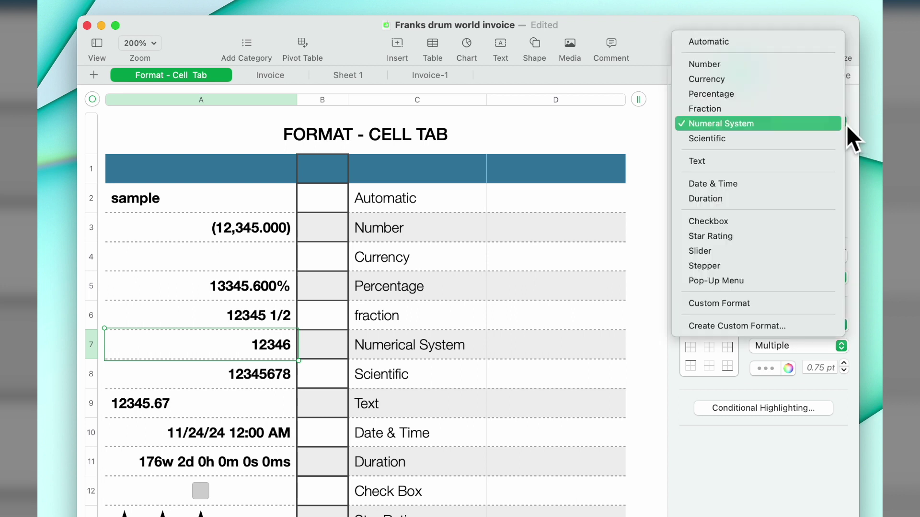
{"action": "left_click", "coordinate": [739, 125]}
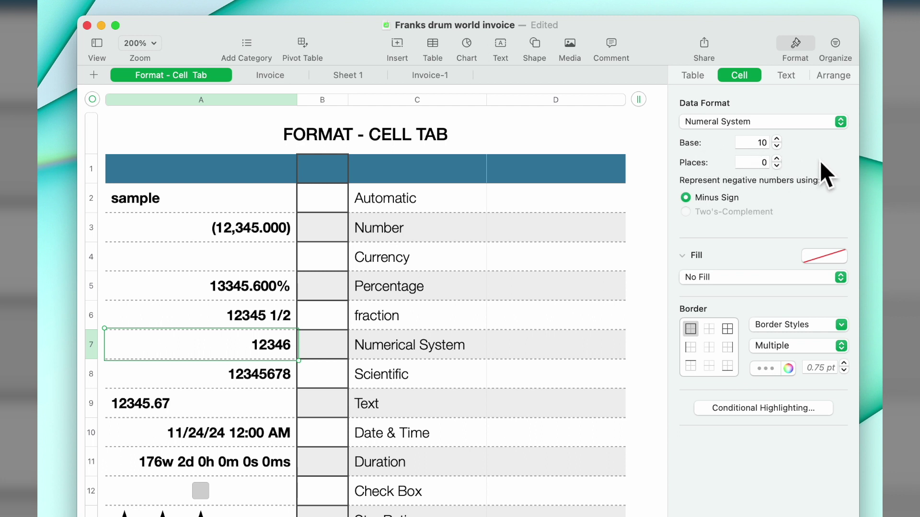
{"action": "left_click", "coordinate": [779, 147]}
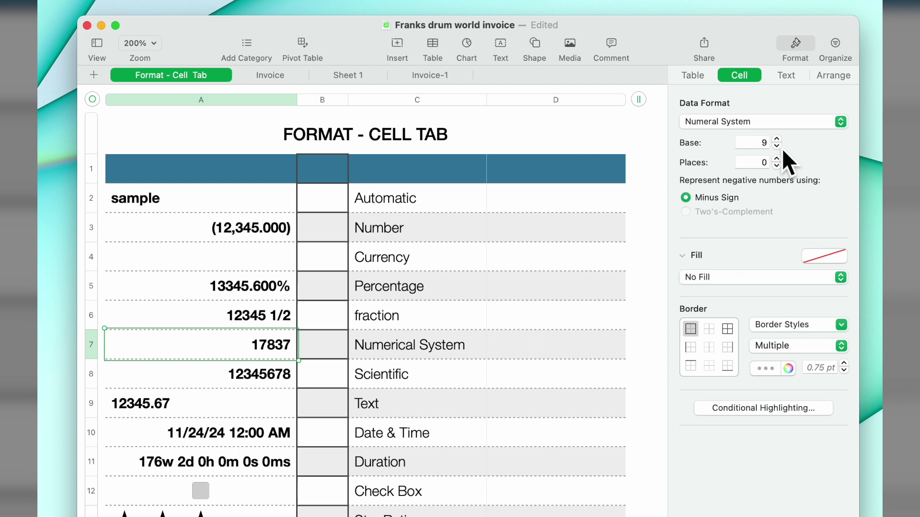
{"action": "left_click", "coordinate": [778, 146]}
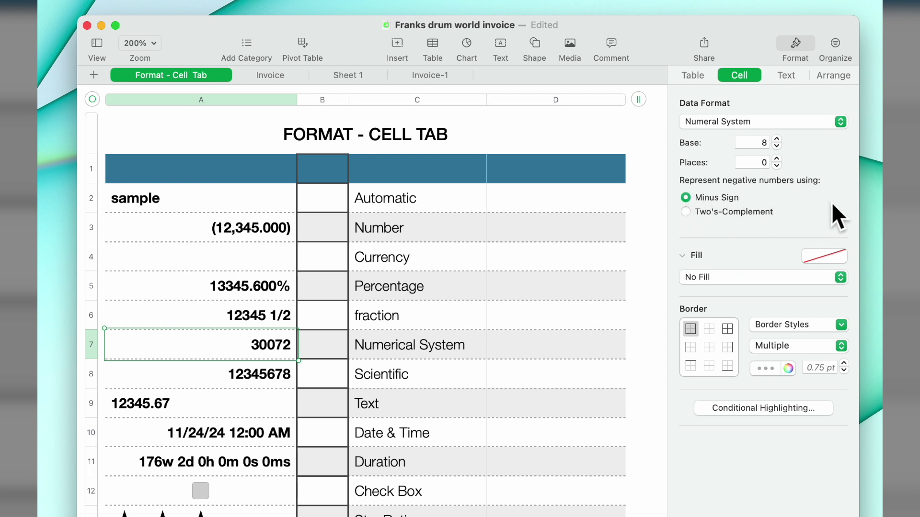
{"action": "left_click", "coordinate": [776, 139]}
{"action": "left_click", "coordinate": [776, 139]}
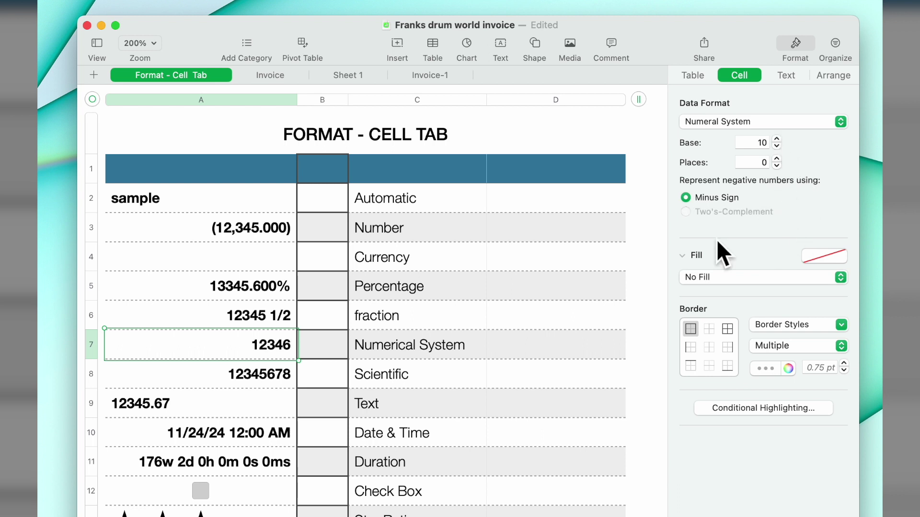
{"action": "left_click", "coordinate": [247, 382]}
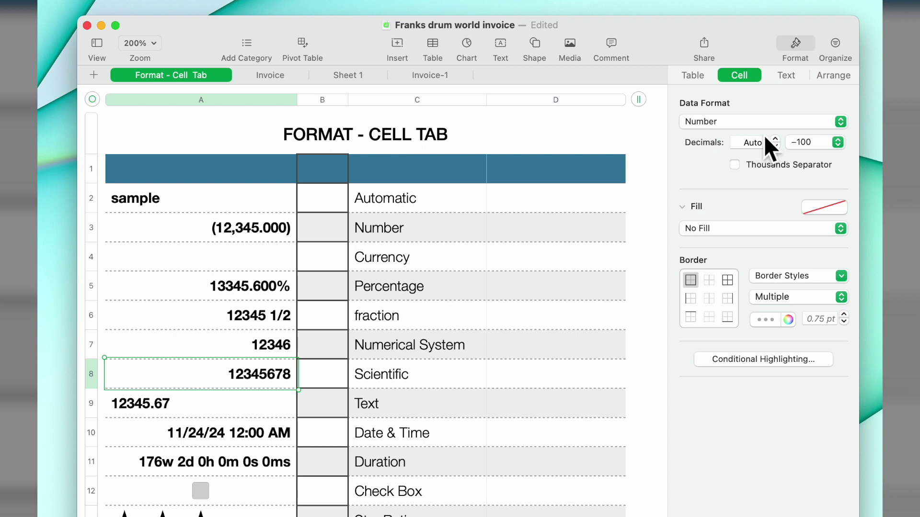
Step: Add thousands separators to A8, switch it to Scientific (1.2345678E+07), then select Text sample A9
{"action": "left_click", "coordinate": [841, 121]}
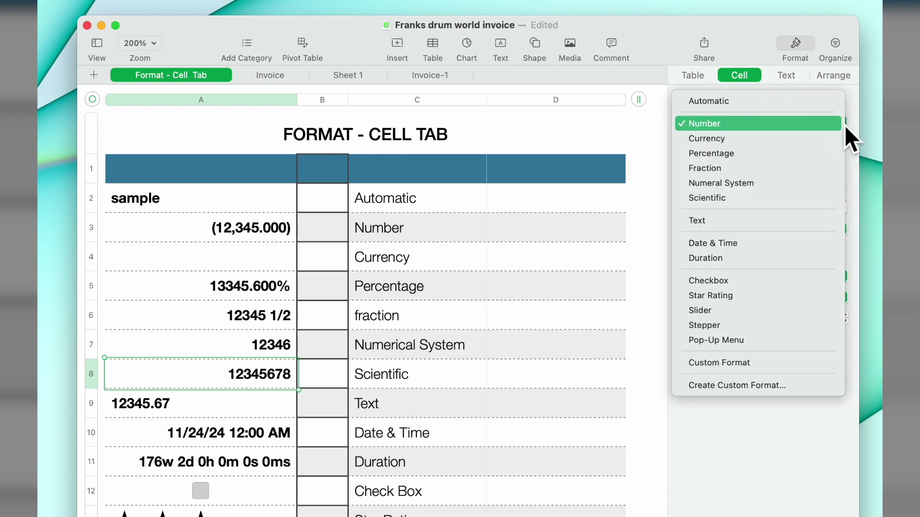
{"action": "left_click", "coordinate": [795, 126]}
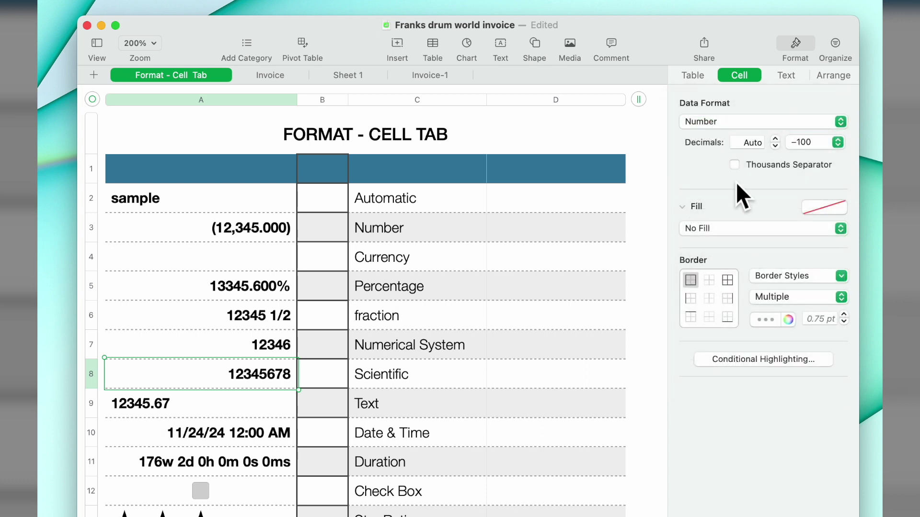
{"action": "left_click", "coordinate": [738, 165]}
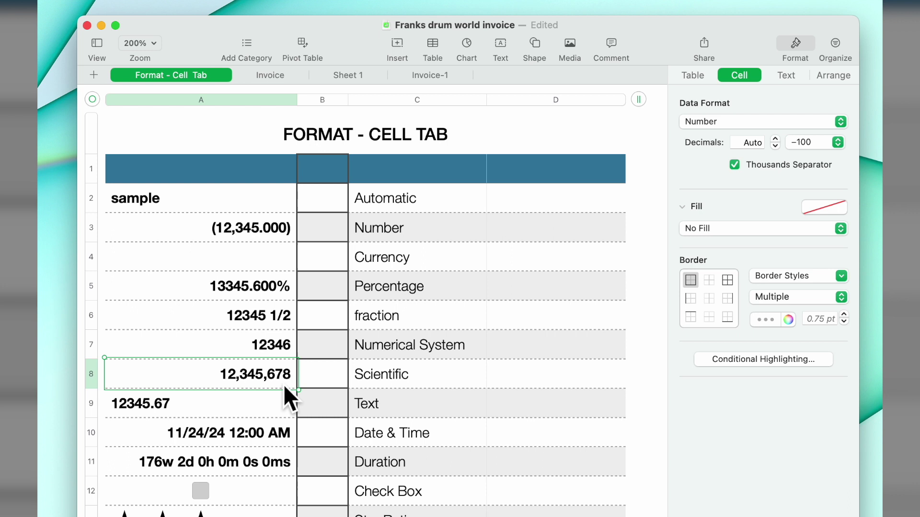
{"action": "left_click", "coordinate": [847, 127]}
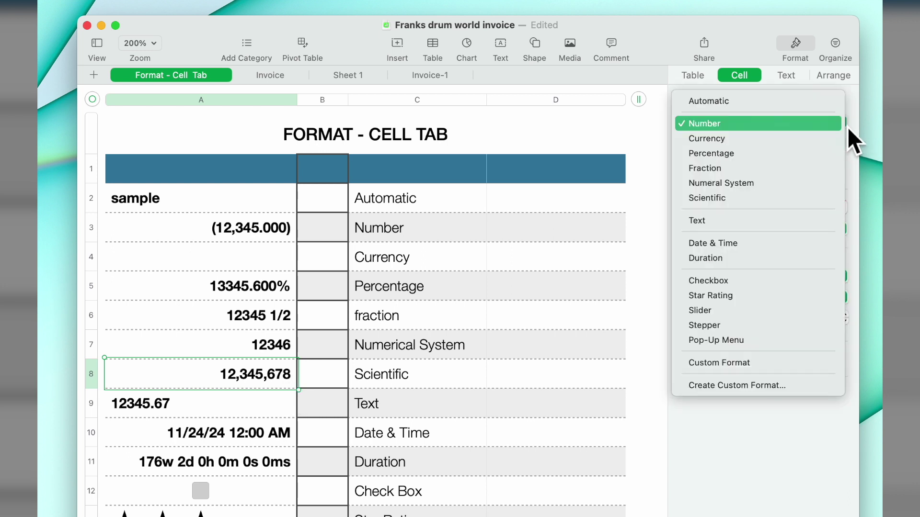
{"action": "left_click", "coordinate": [808, 198]}
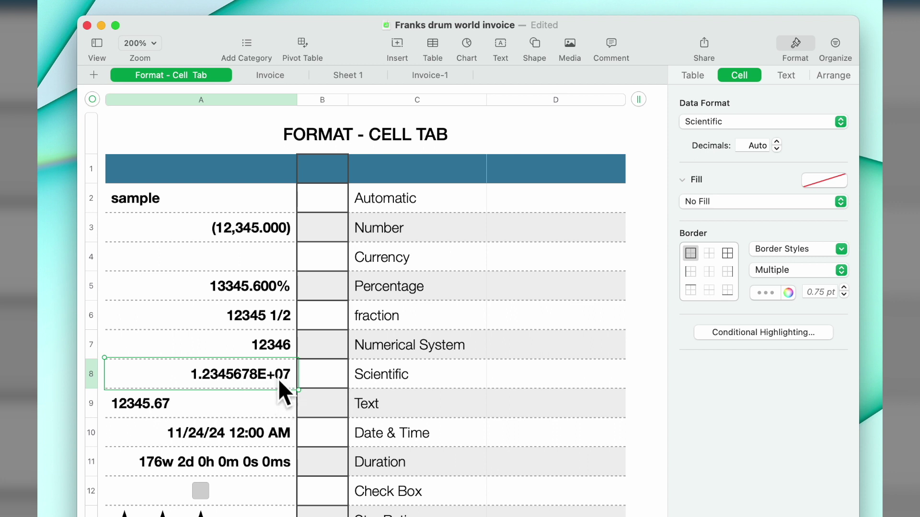
{"action": "left_click", "coordinate": [277, 413]}
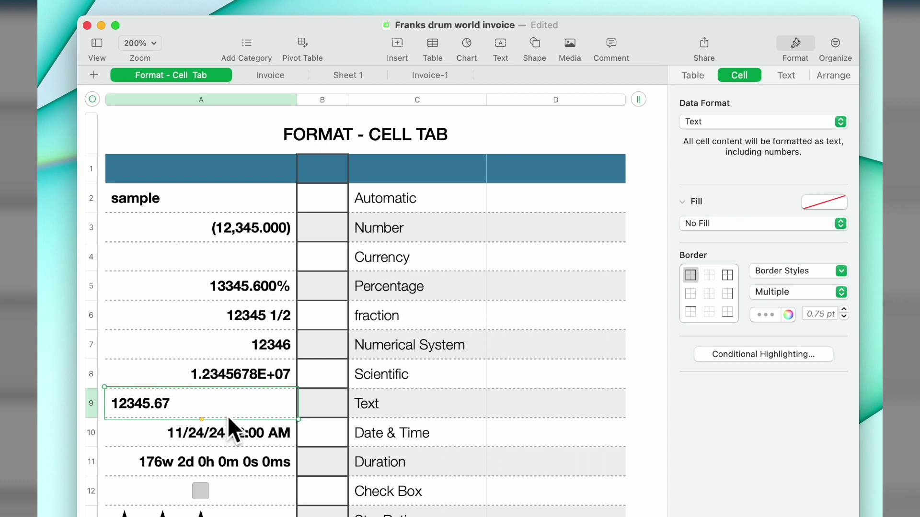
Step: Select the Date & Time sample A10 to show its Date and Time format options
{"action": "left_click", "coordinate": [232, 444]}
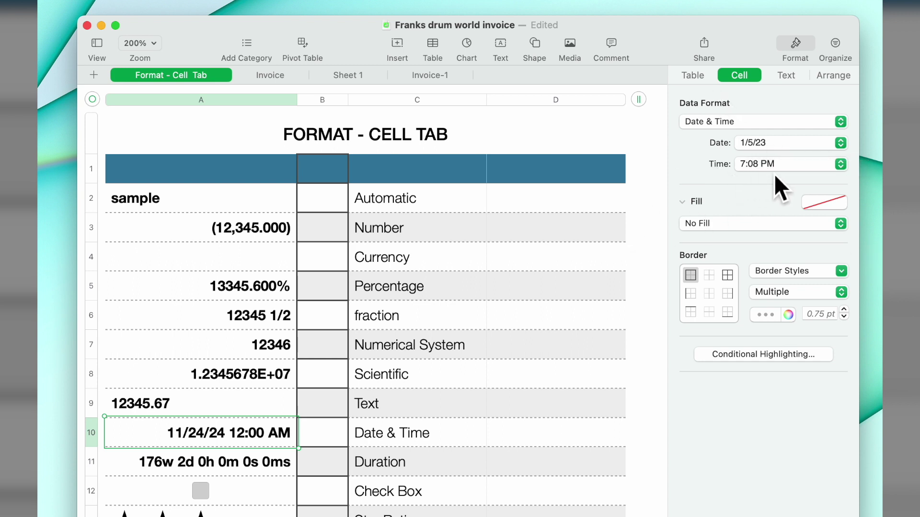
Step: Try the 19:08:09 time style for A10, then settle on the hour-only 7 PM style
{"action": "left_click", "coordinate": [845, 165]}
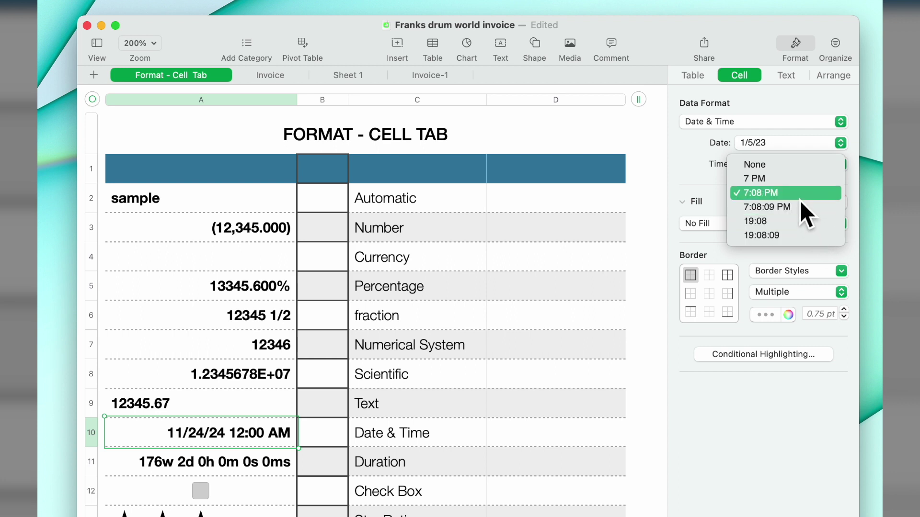
{"action": "left_click", "coordinate": [808, 239]}
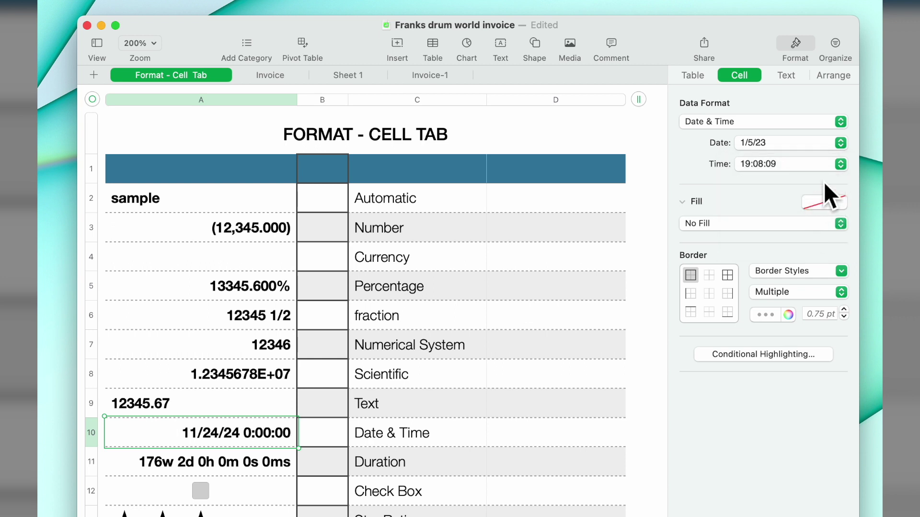
{"action": "left_click", "coordinate": [842, 165]}
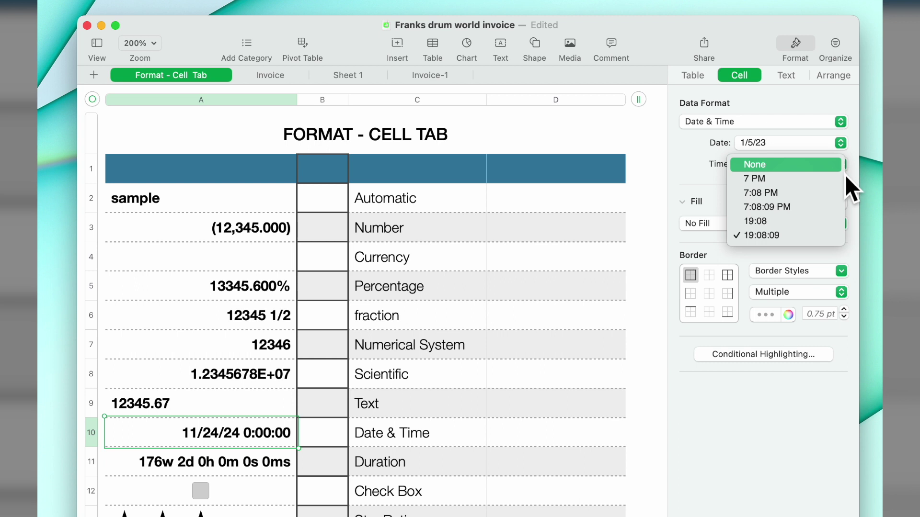
{"action": "left_click", "coordinate": [845, 179]}
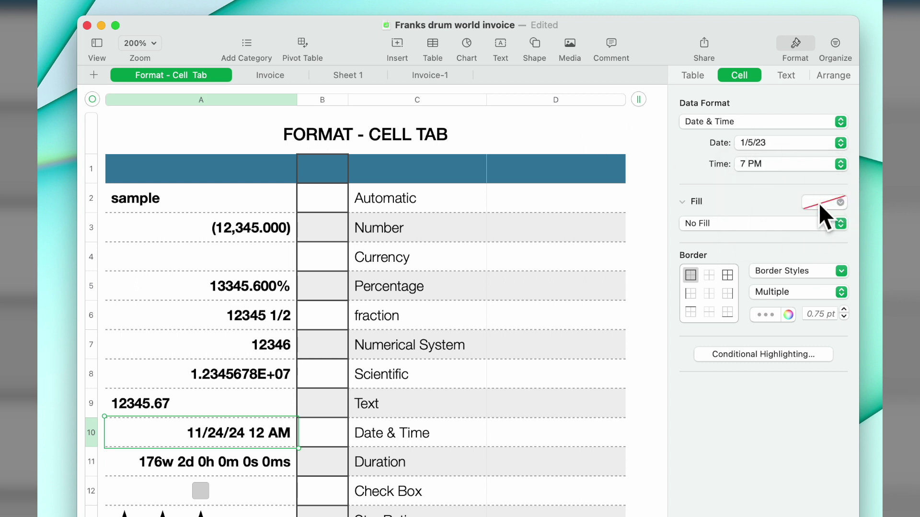
{"action": "left_click", "coordinate": [846, 146]}
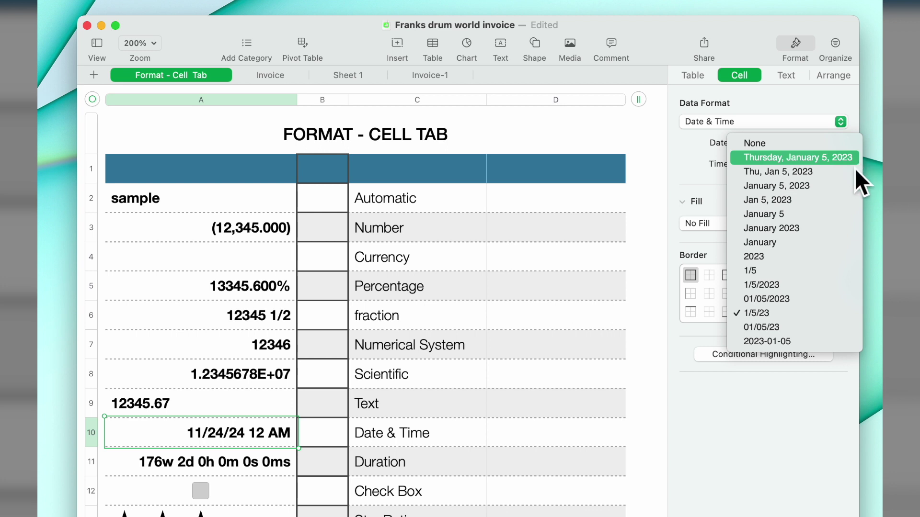
Step: Set A10's date style to Thursday, January 5, 2023, then change it to January 5, 2023
{"action": "left_click", "coordinate": [826, 163]}
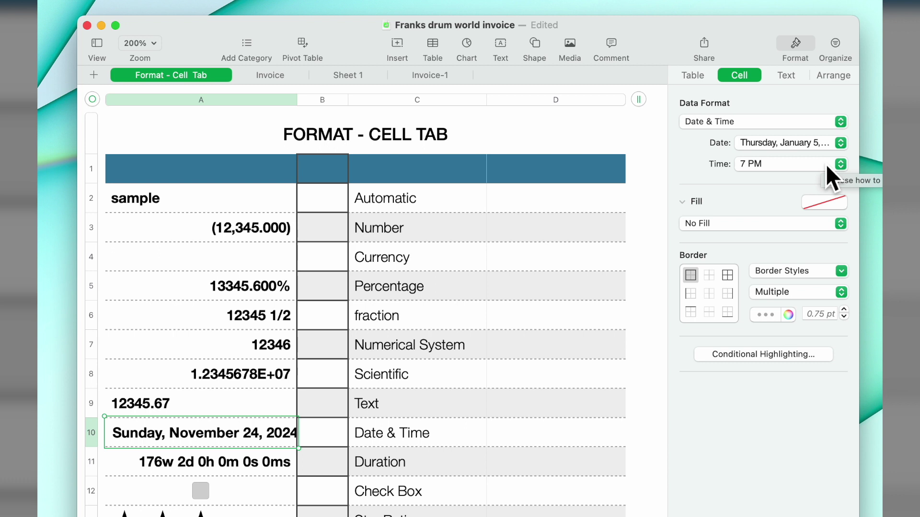
{"action": "left_click", "coordinate": [846, 148]}
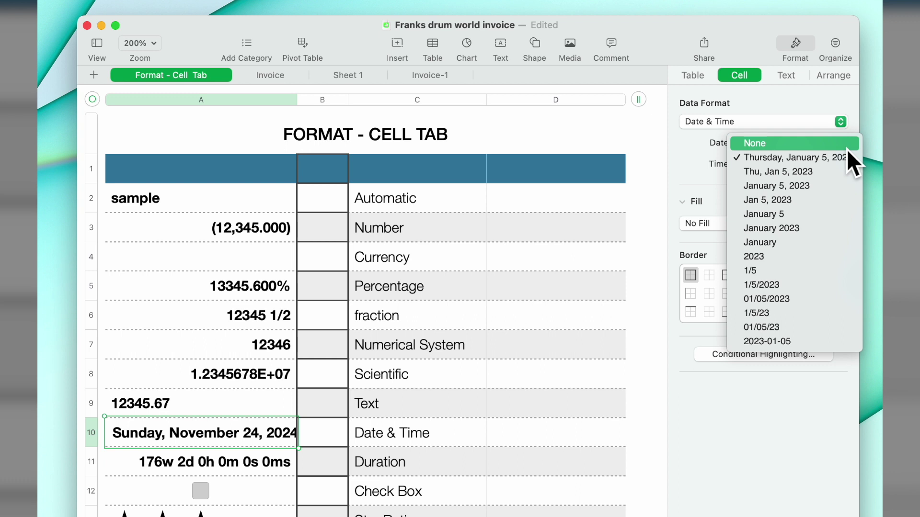
{"action": "left_click", "coordinate": [792, 188]}
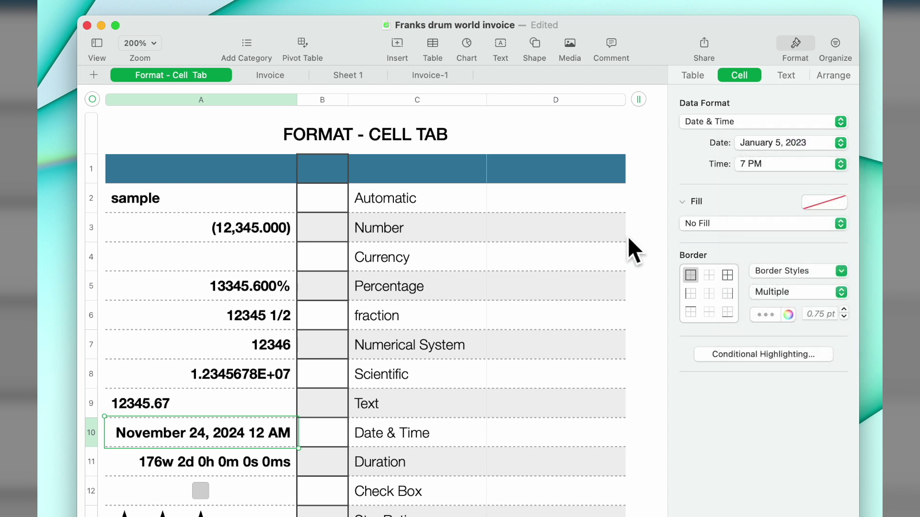
Step: Give Duration cell A11 Automatic Units and the '0 weeks' style, reading 176 weeks 2 days
{"action": "left_click", "coordinate": [229, 470]}
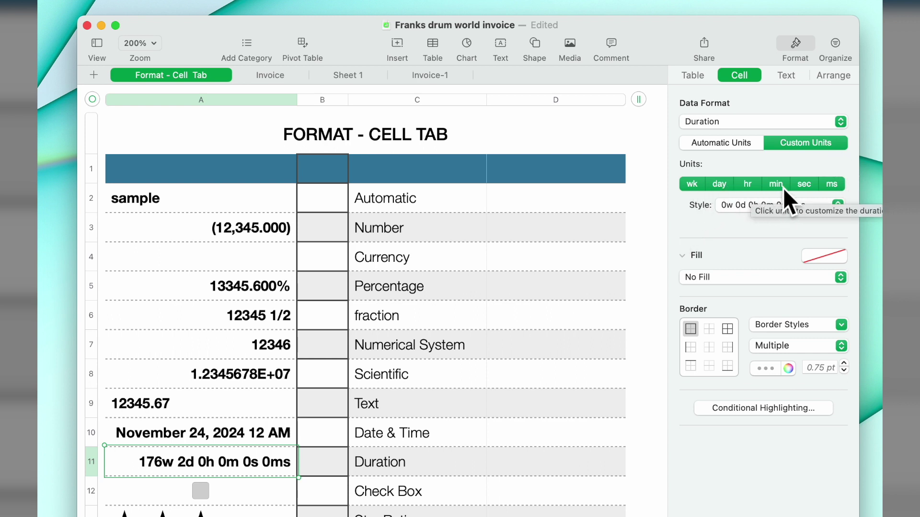
{"action": "left_click", "coordinate": [840, 190]}
{"action": "left_click", "coordinate": [809, 190]}
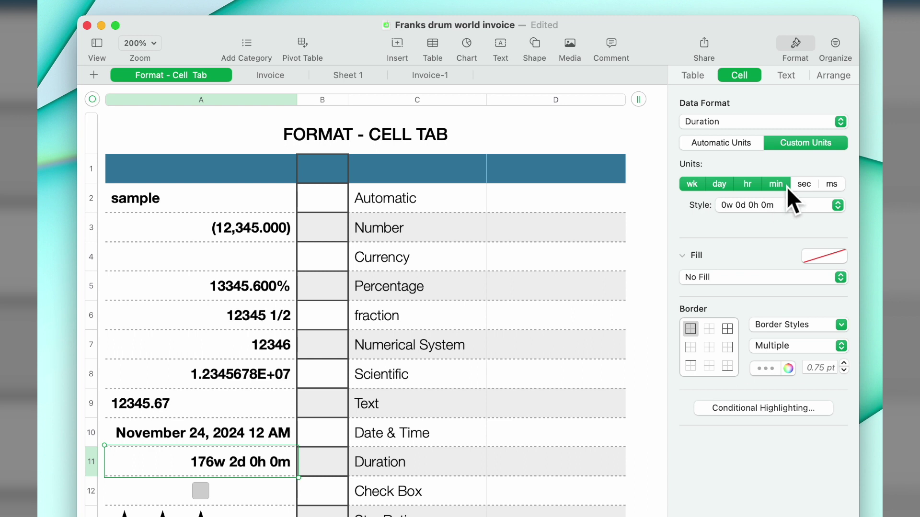
{"action": "left_click", "coordinate": [786, 186]}
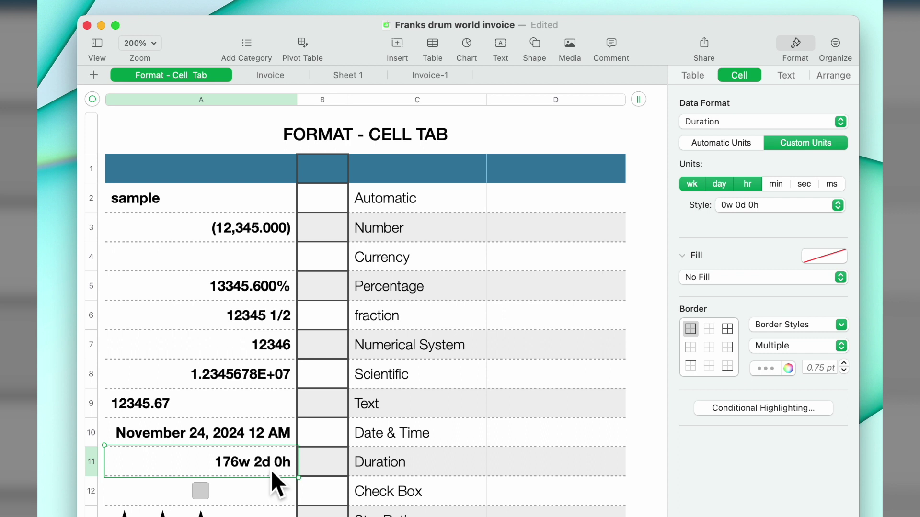
{"action": "left_click", "coordinate": [754, 186]}
{"action": "left_click", "coordinate": [727, 144]}
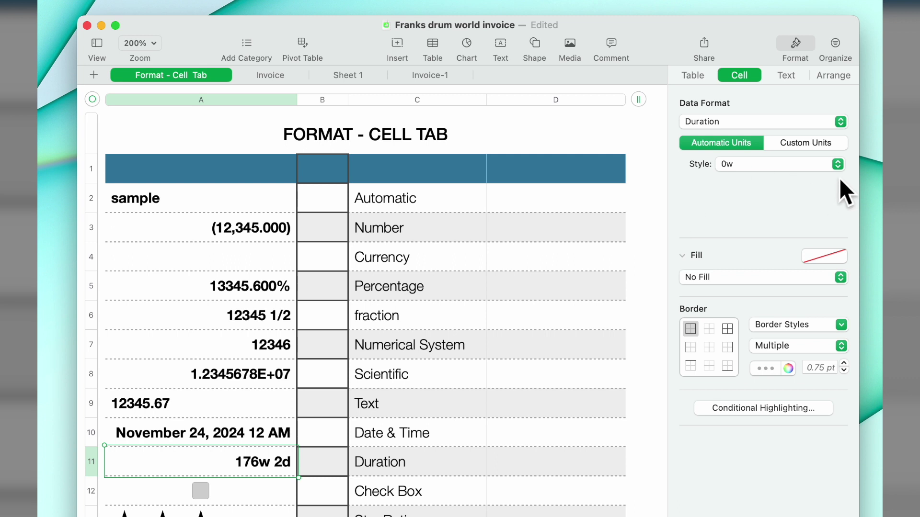
{"action": "left_click", "coordinate": [837, 165]}
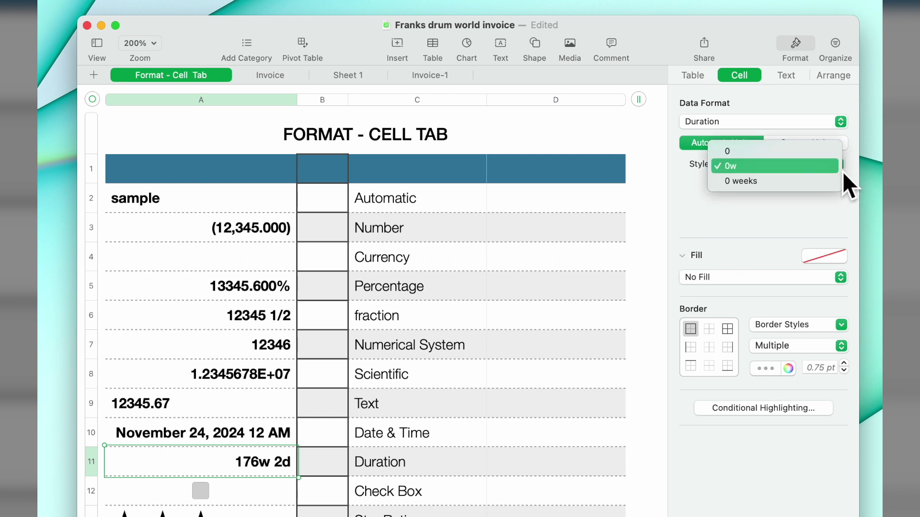
{"action": "left_click", "coordinate": [843, 182]}
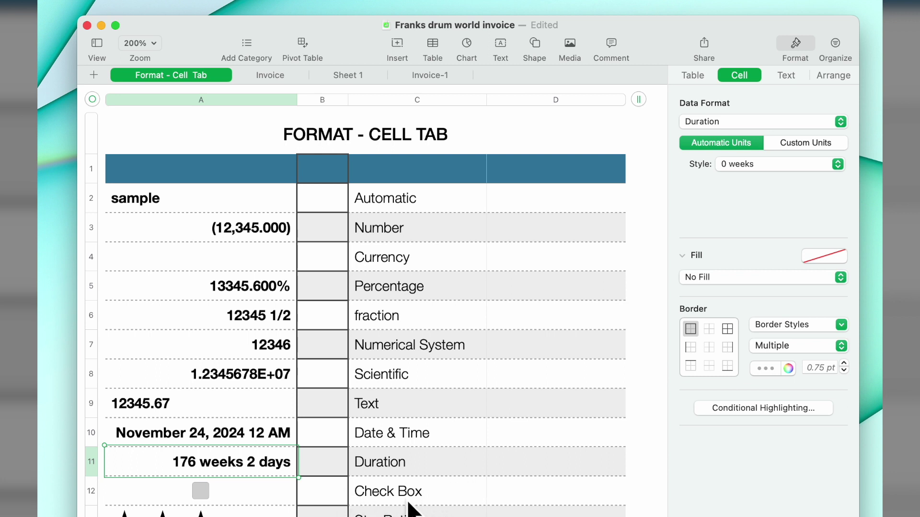
Step: Keep A12's data format as Checkbox, then tick and untick its checkbox, leaving it unticked
{"action": "left_click", "coordinate": [226, 498]}
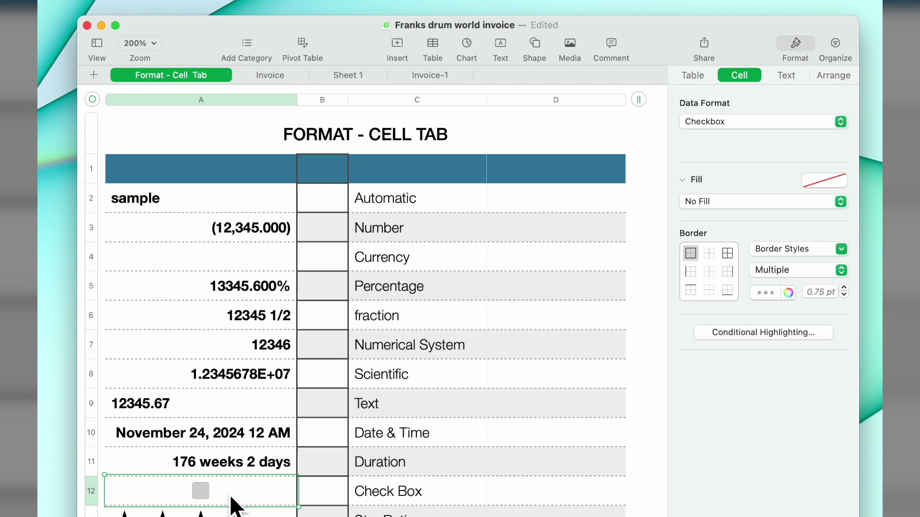
{"action": "left_click", "coordinate": [846, 126]}
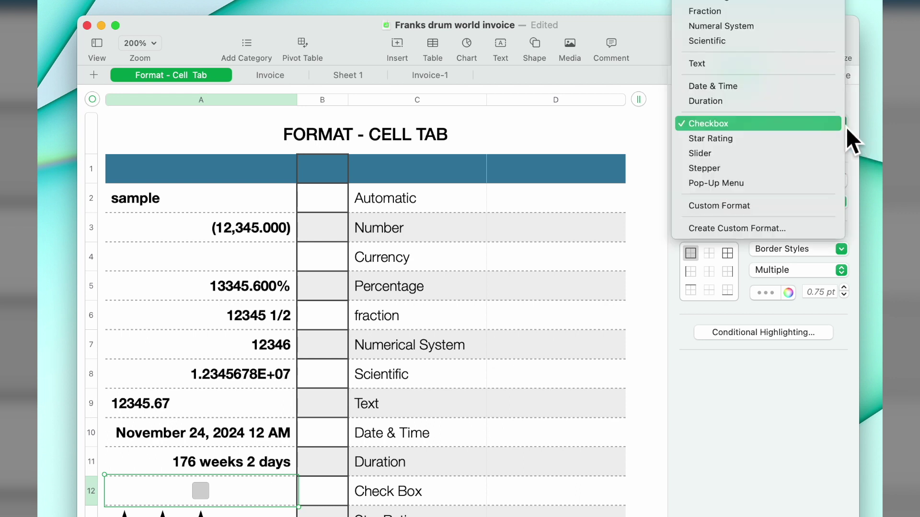
{"action": "left_click", "coordinate": [740, 126]}
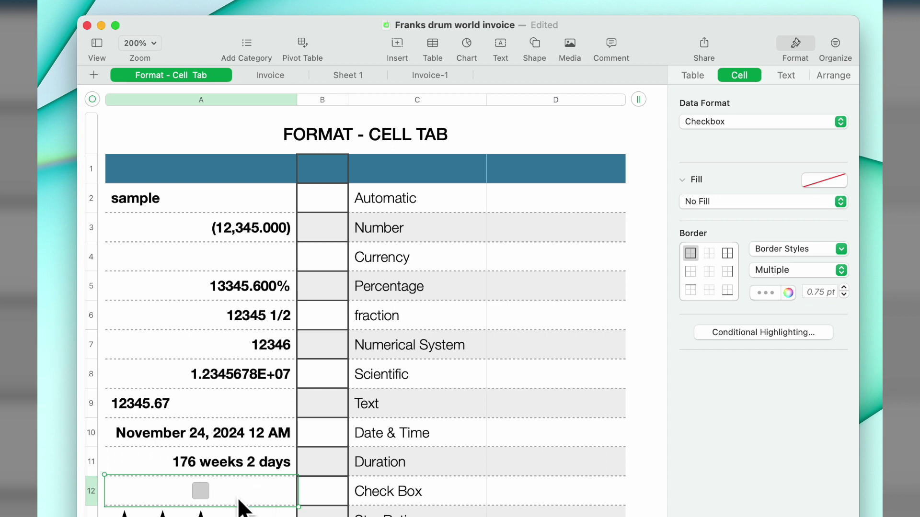
{"action": "left_click", "coordinate": [205, 499]}
{"action": "left_click", "coordinate": [205, 500]}
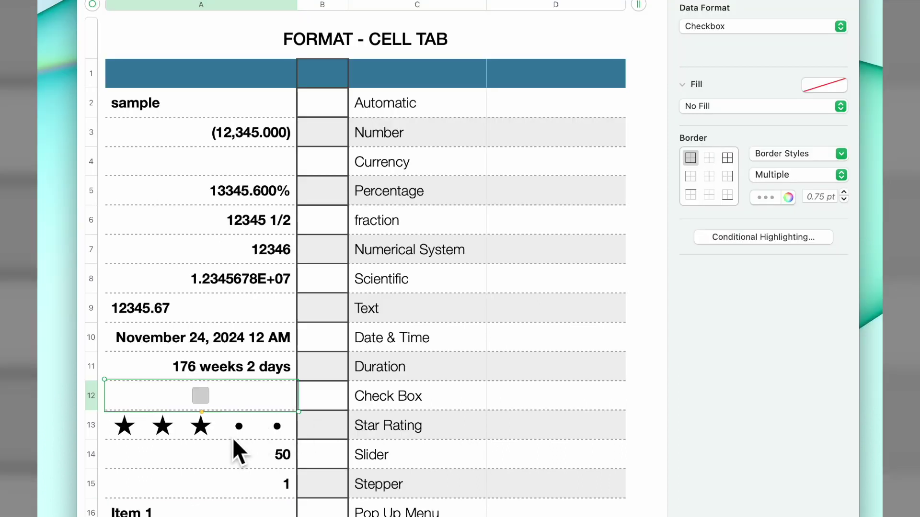
Step: Select A13 and keep its data format as Star Rating
{"action": "left_click", "coordinate": [233, 438]}
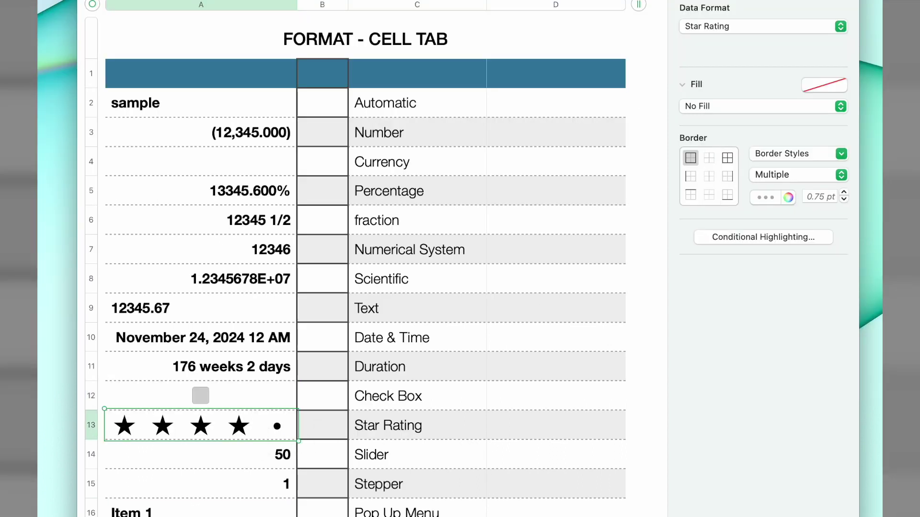
{"action": "left_click", "coordinate": [846, 27]}
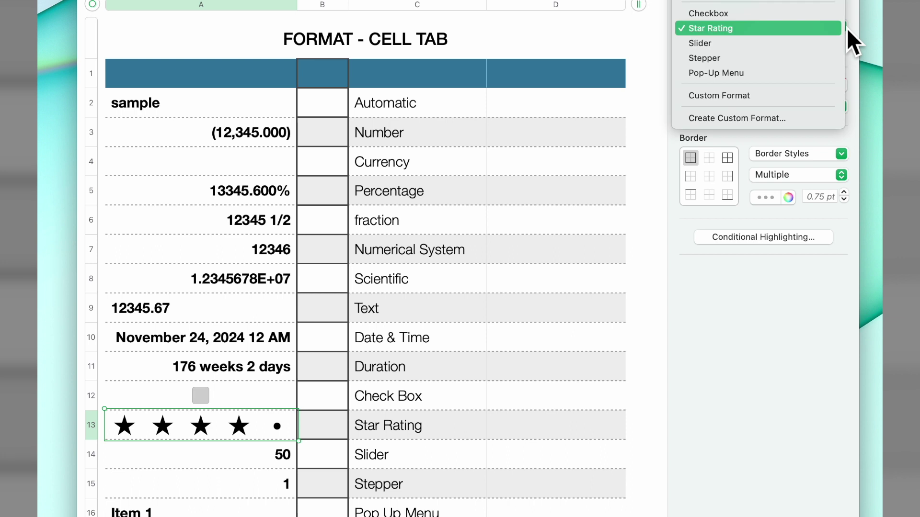
{"action": "left_click", "coordinate": [791, 32]}
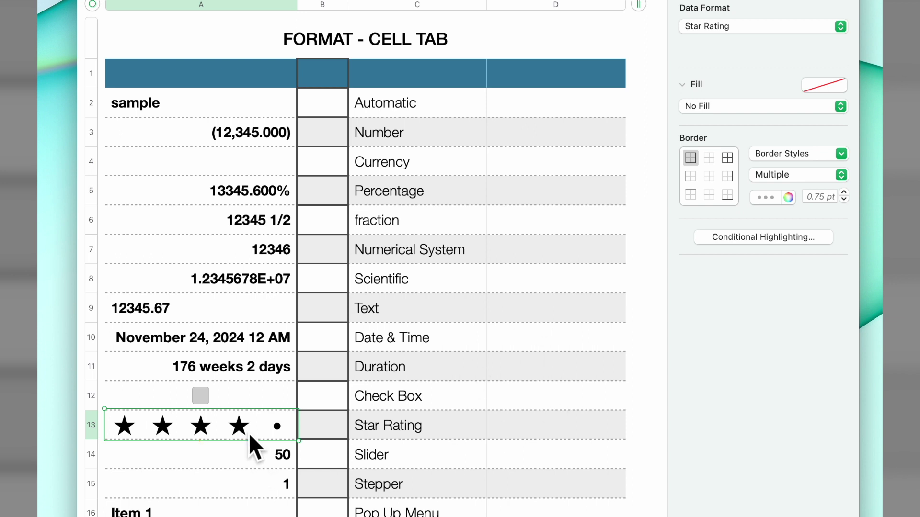
Step: Try three, two and five stars in A13, settling on a two-star rating
{"action": "left_click", "coordinate": [200, 429]}
{"action": "left_click", "coordinate": [166, 433]}
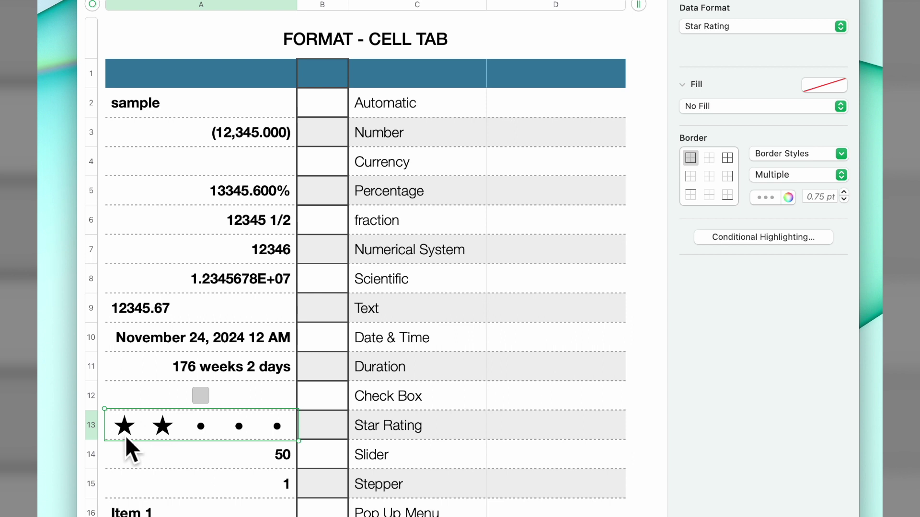
{"action": "left_click", "coordinate": [284, 429]}
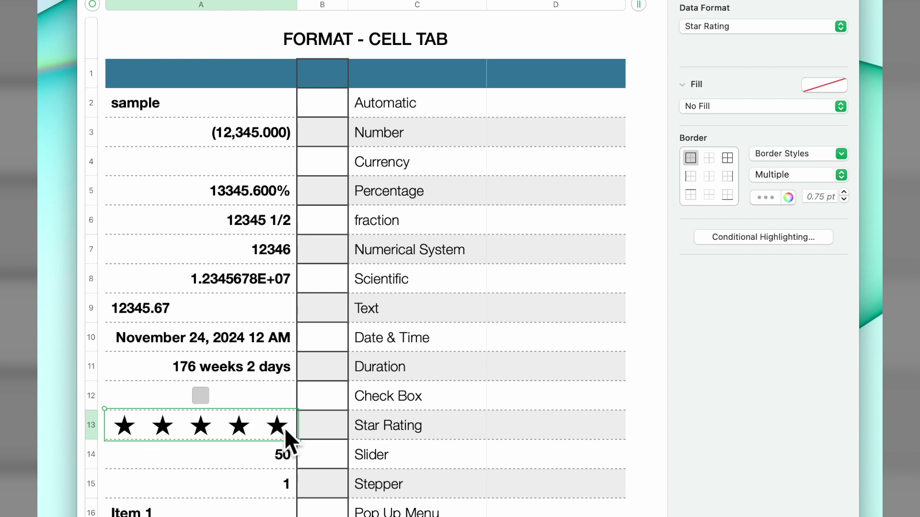
{"action": "left_click", "coordinate": [164, 433]}
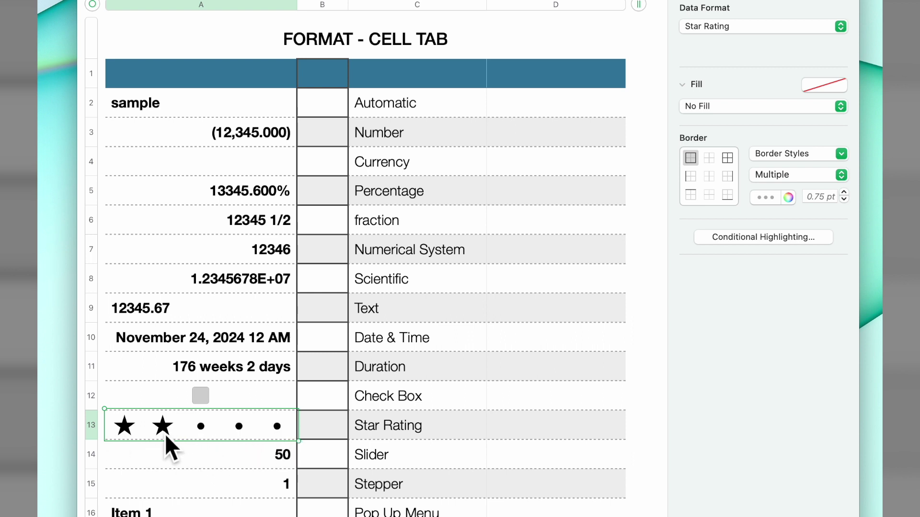
{"action": "left_click", "coordinate": [229, 458]}
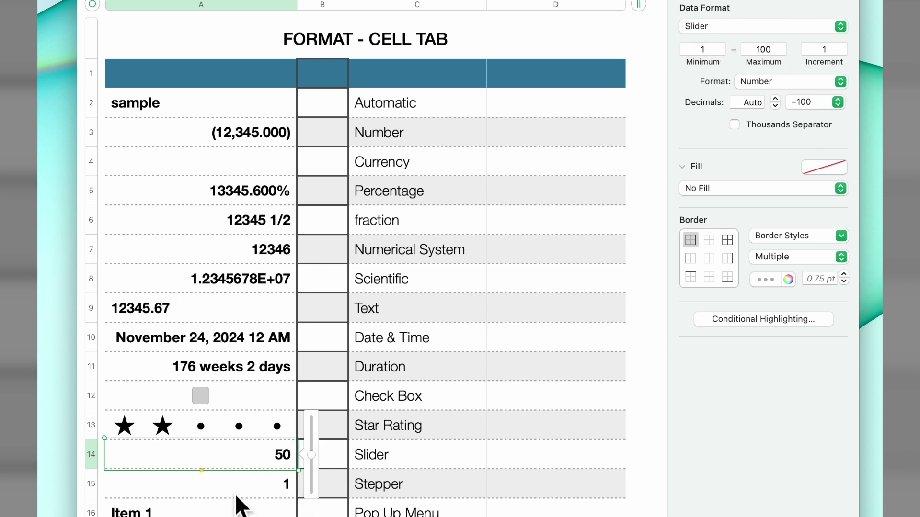
Step: Set the A14 slider's minimum to 0 and drag its value down to 0
{"action": "mouse_move", "coordinate": [318, 461]}
{"action": "left_mouse_down"}
{"action": "mouse_move", "coordinate": [318, 507]}
{"action": "mouse_move", "coordinate": [320, 419]}
{"action": "mouse_move", "coordinate": [318, 464]}
{"action": "mouse_move", "coordinate": [320, 456]}
{"action": "left_mouse_up"}
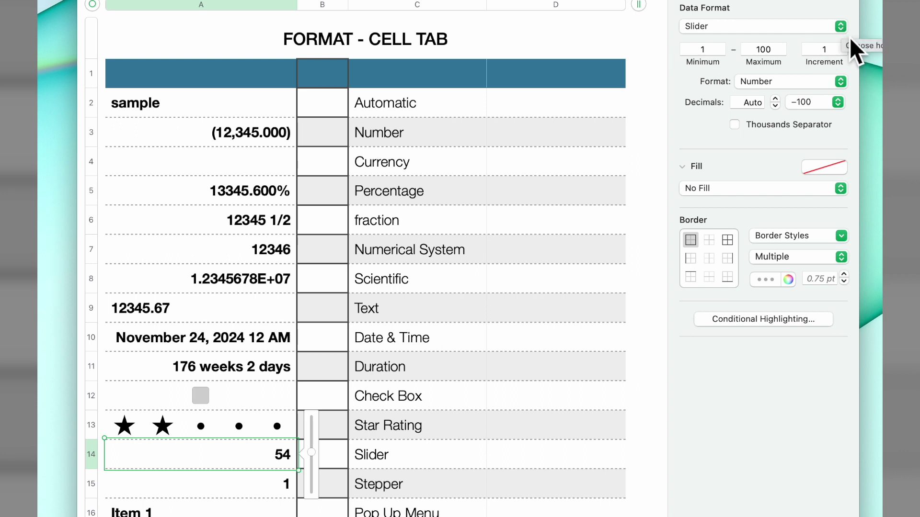
{"action": "left_click", "coordinate": [715, 54]}
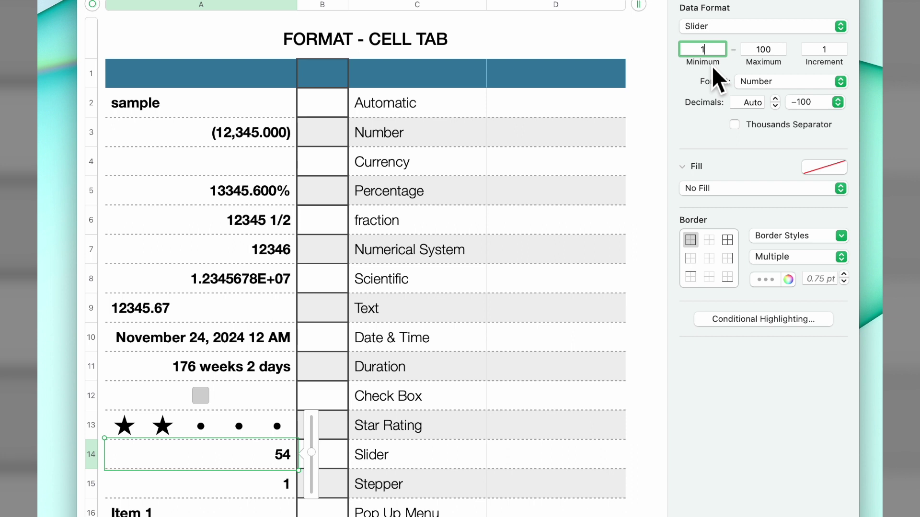
{"action": "type", "text": "00"}
{"action": "key", "text": "BackSpace"}
{"action": "key", "text": "BackSpace"}
{"action": "key", "text": "BackSpace"}
{"action": "type", "text": "0"}
{"action": "key", "text": "Tab"}
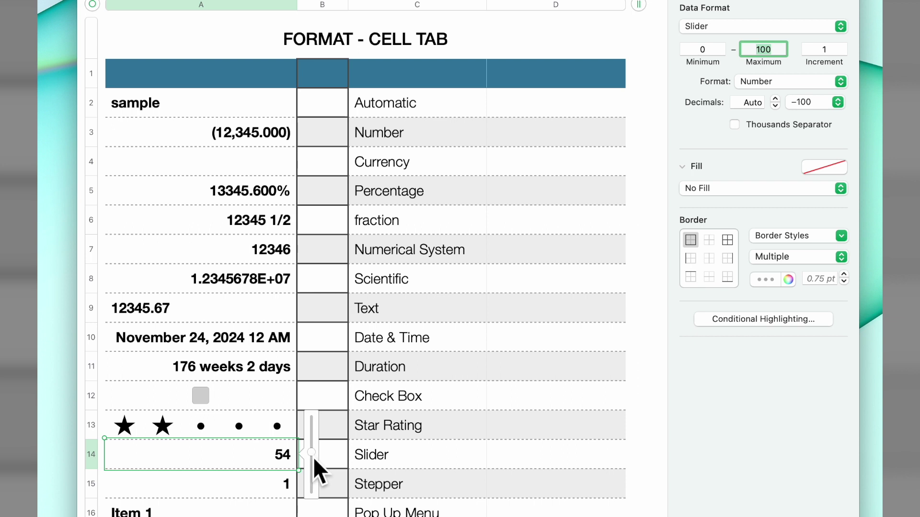
{"action": "left_click_drag", "start_coordinate": [314, 458], "coordinate": [315, 516]}
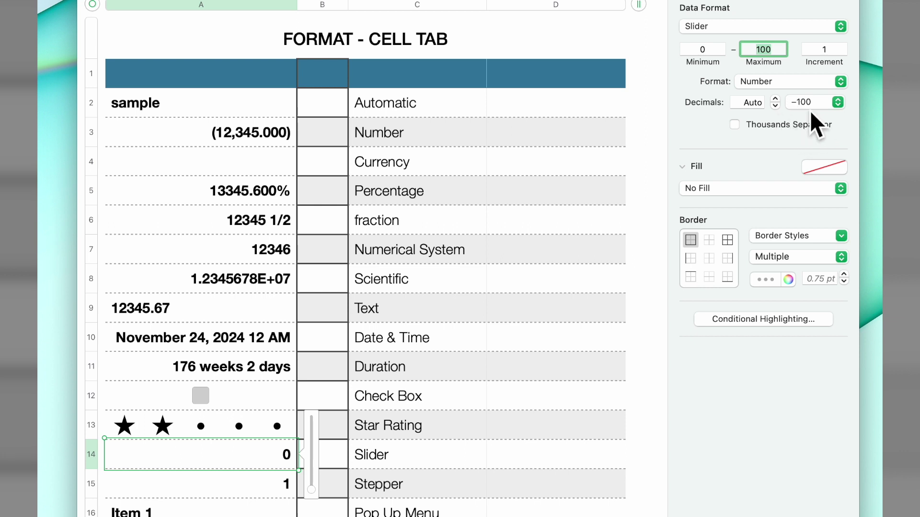
Step: Show A14's negatives in red, set the slider minimum to -10, and slide to a negative value
{"action": "left_click", "coordinate": [841, 104]}
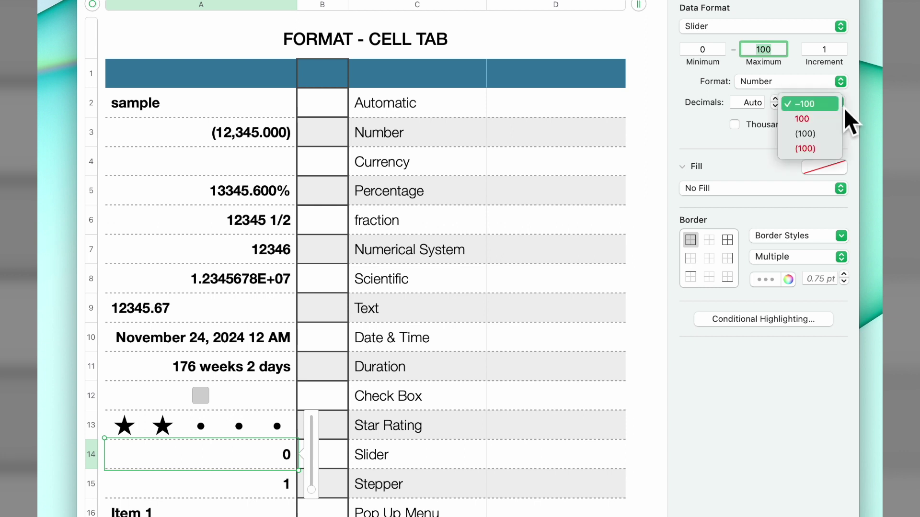
{"action": "left_click", "coordinate": [838, 125]}
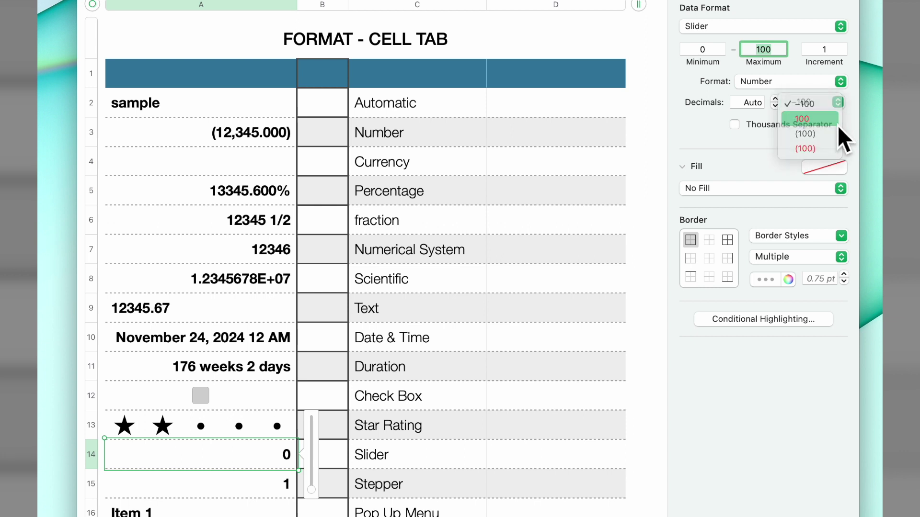
{"action": "left_click", "coordinate": [717, 53]}
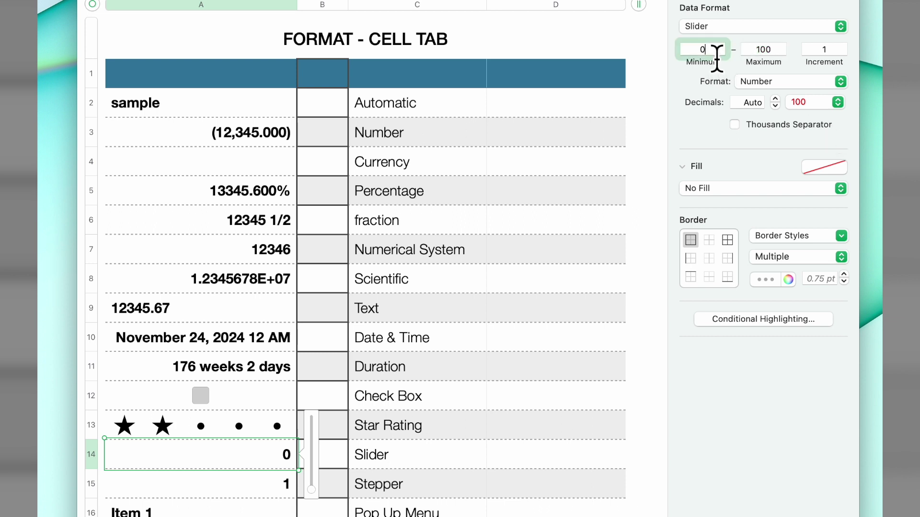
{"action": "key", "text": "BackSpace"}
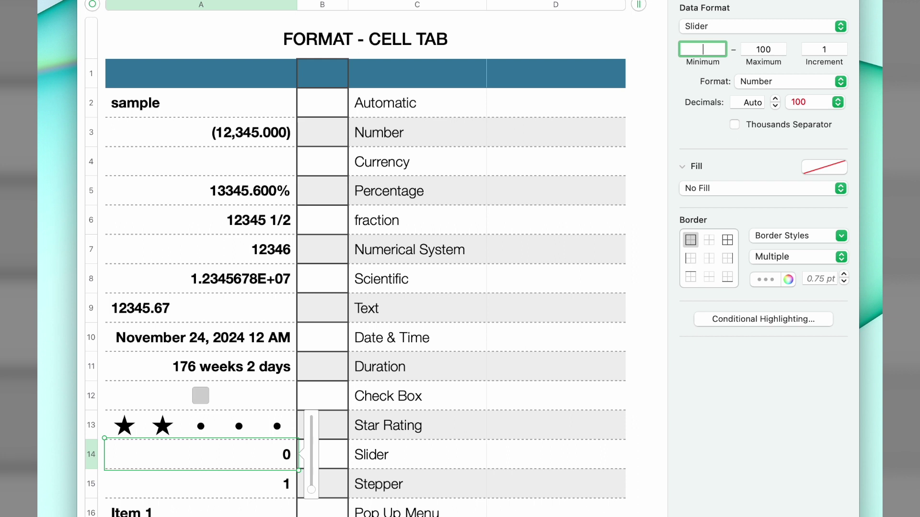
{"action": "type", "text": "-10"}
{"action": "left_click", "coordinate": [773, 50]}
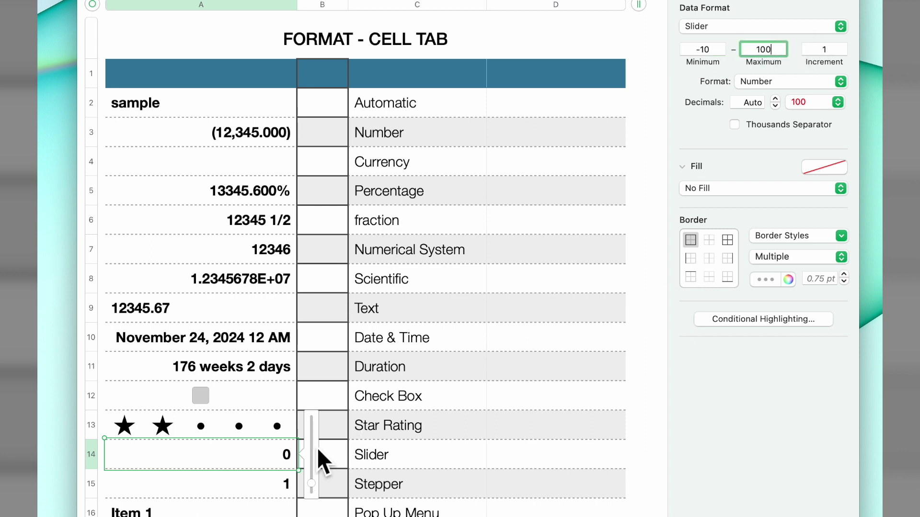
{"action": "left_click", "coordinate": [318, 487]}
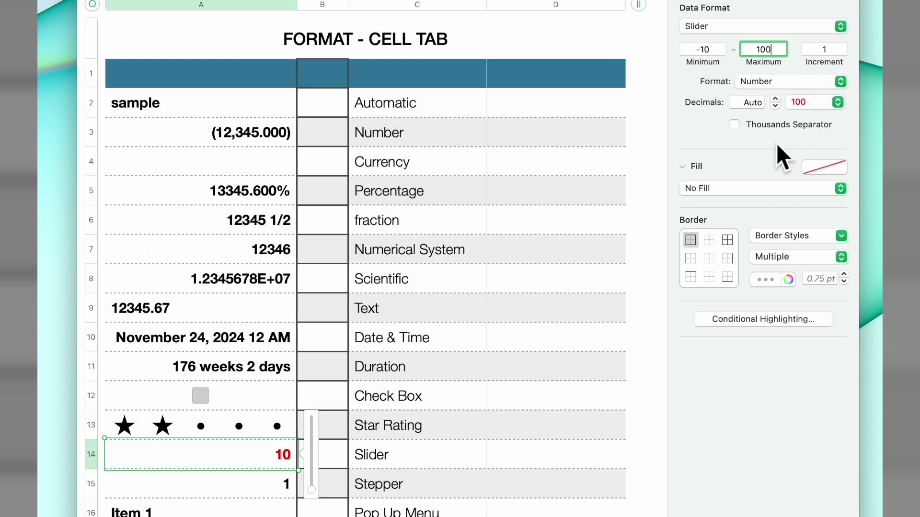
Step: Switch negatives to red parentheses and slide the A14 value up to 58
{"action": "left_click", "coordinate": [838, 102]}
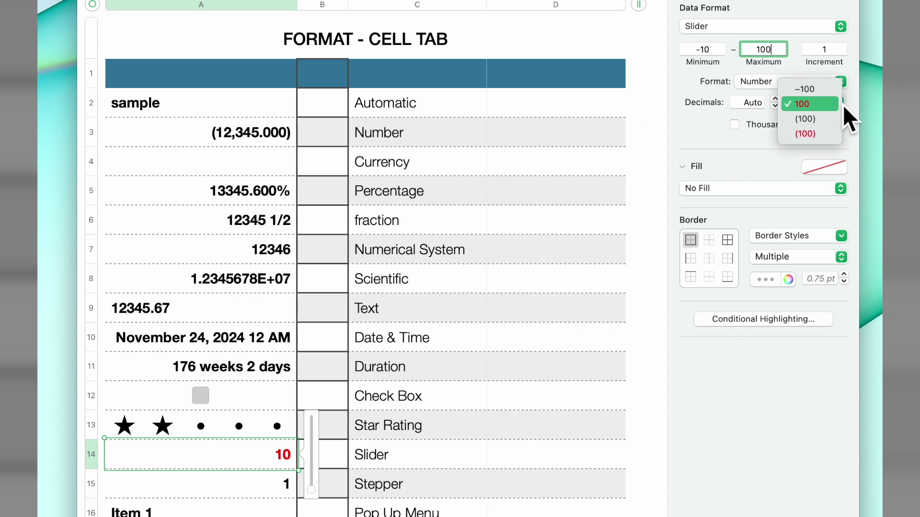
{"action": "left_click", "coordinate": [833, 139]}
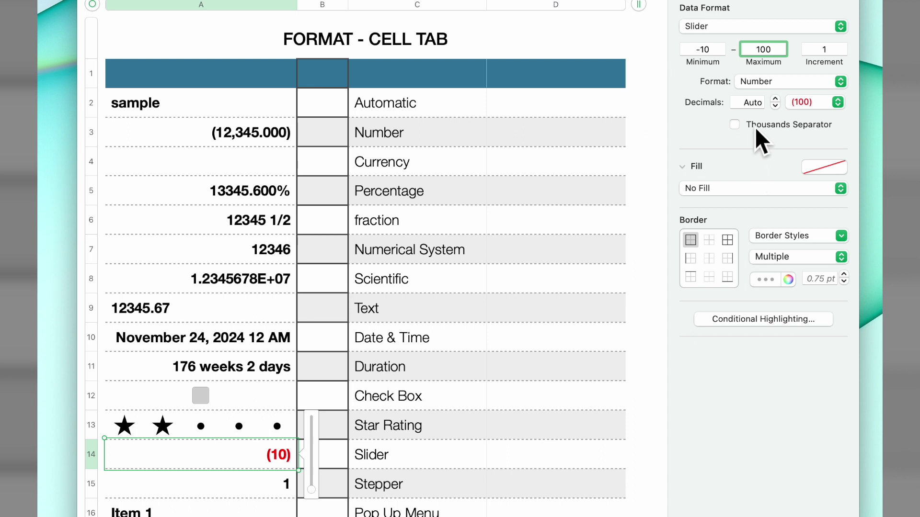
{"action": "left_click", "coordinate": [312, 493]}
{"action": "left_click_drag", "start_coordinate": [316, 494], "coordinate": [311, 450]}
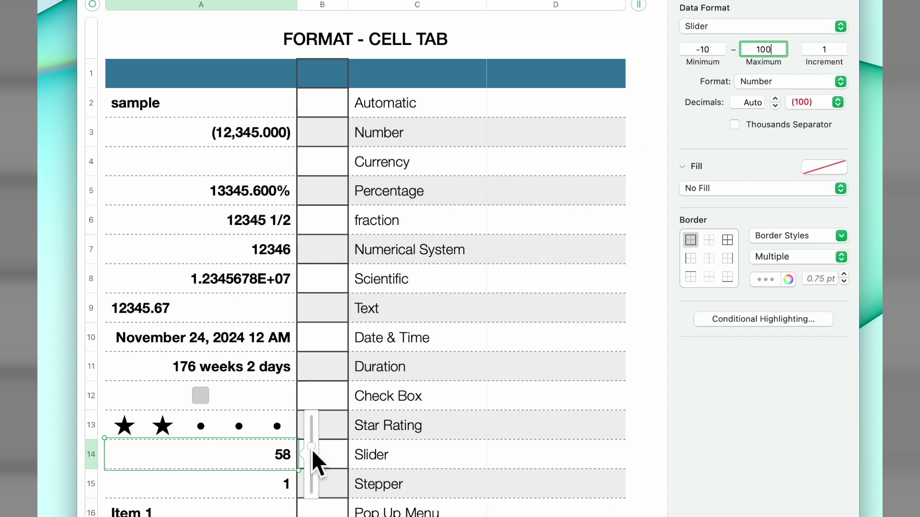
Step: Select the A15 stepper and step its value up three times and back down three times
{"action": "left_click", "coordinate": [225, 484]}
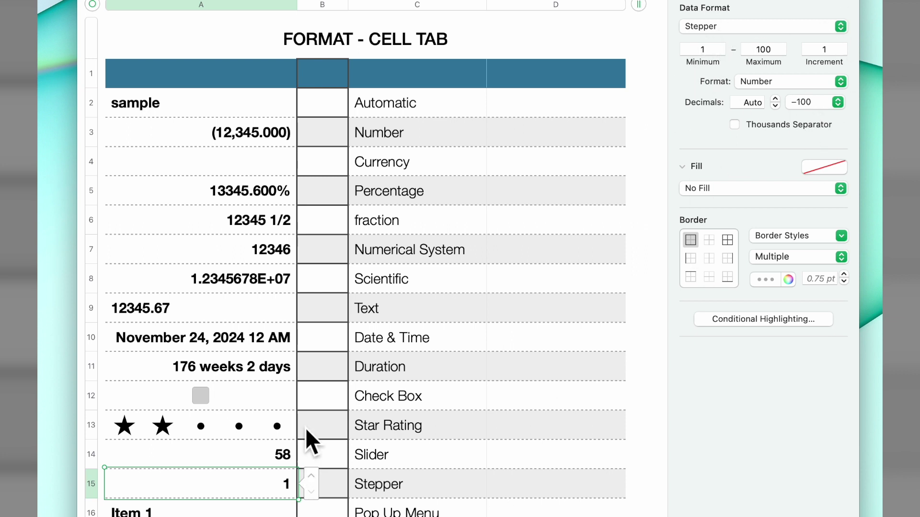
{"action": "left_click", "coordinate": [317, 479]}
{"action": "left_click", "coordinate": [317, 479]}
{"action": "left_click", "coordinate": [317, 479]}
{"action": "left_click", "coordinate": [317, 479]}
{"action": "left_click", "coordinate": [317, 480]}
{"action": "left_click", "coordinate": [317, 495]}
{"action": "left_click", "coordinate": [317, 495]}
{"action": "left_click", "coordinate": [318, 496]}
{"action": "left_click", "coordinate": [317, 496]}
{"action": "left_click", "coordinate": [317, 496]}
Step: Set the stepper increment to 5 and step the A15 value up and back down
{"action": "left_click", "coordinate": [839, 55]}
{"action": "key", "text": "BackSpace"}
{"action": "type", "text": "5"}
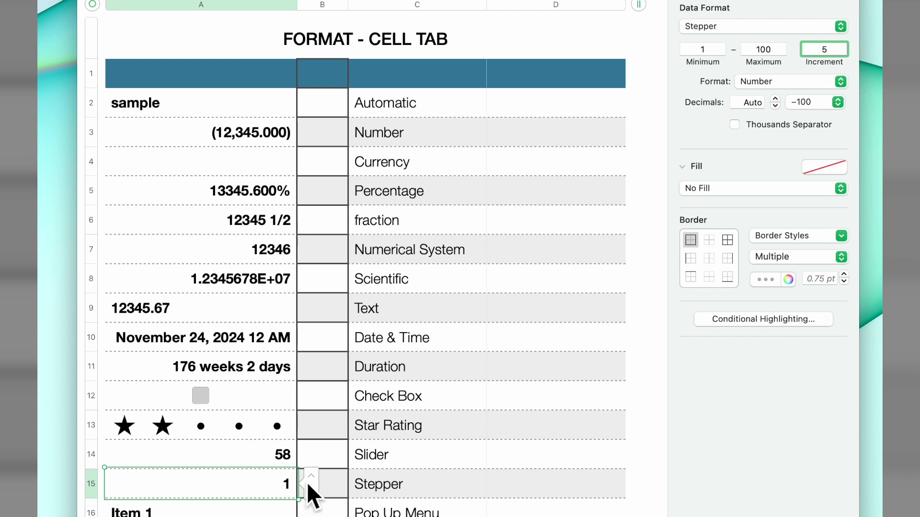
{"action": "left_click", "coordinate": [317, 476]}
{"action": "left_click", "coordinate": [703, 52]}
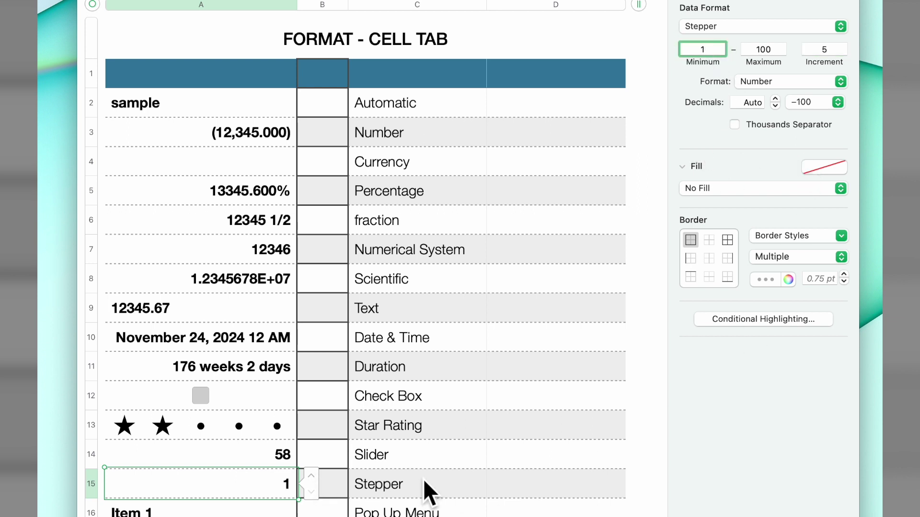
{"action": "left_click", "coordinate": [313, 477]}
{"action": "left_click", "coordinate": [316, 497]}
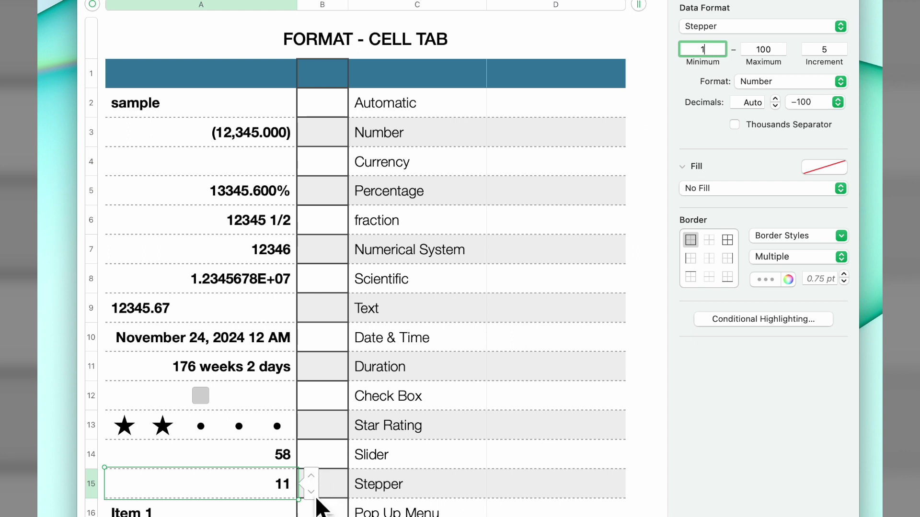
{"action": "left_click", "coordinate": [315, 497]}
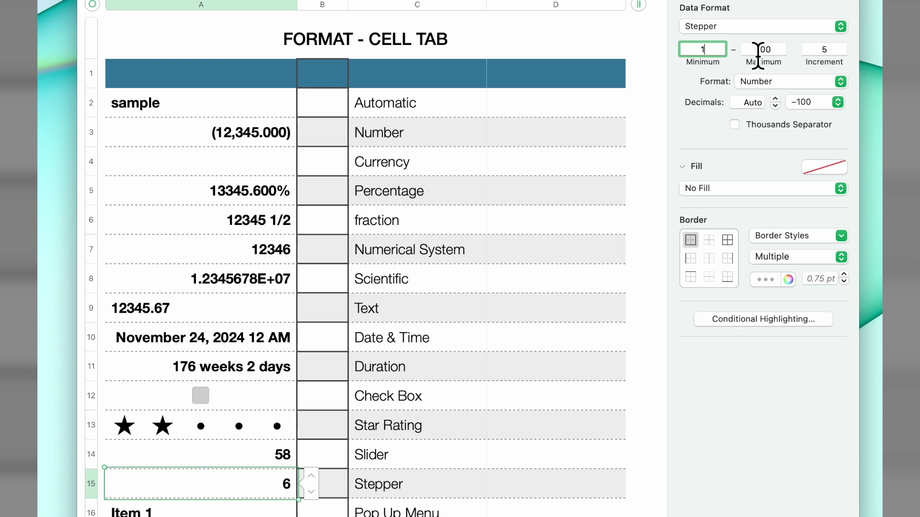
Step: Change the stepper increment to 1 and step the A15 value back to 1
{"action": "left_click", "coordinate": [838, 55]}
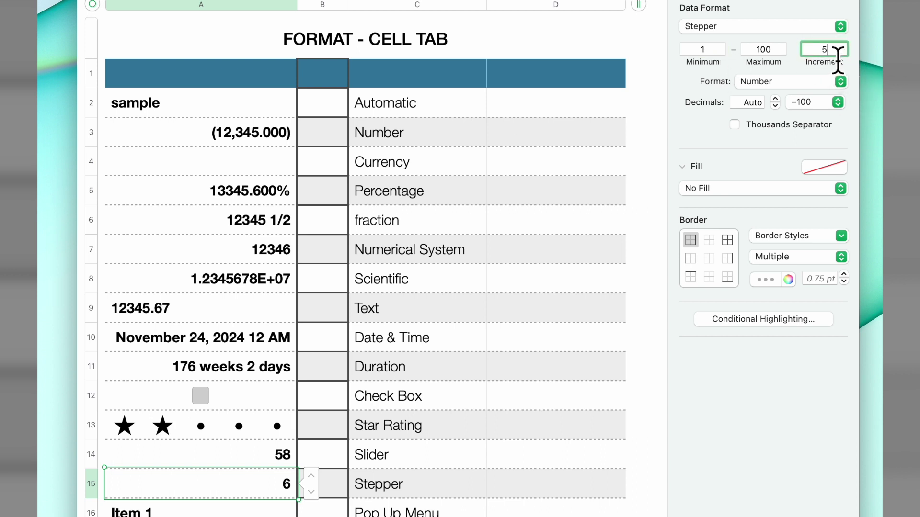
{"action": "key", "text": "BackSpace"}
{"action": "type", "text": "1"}
{"action": "left_click", "coordinate": [314, 480]}
{"action": "left_click", "coordinate": [315, 480]}
{"action": "left_click", "coordinate": [317, 496]}
{"action": "left_click", "coordinate": [318, 496]}
{"action": "left_click", "coordinate": [318, 497]}
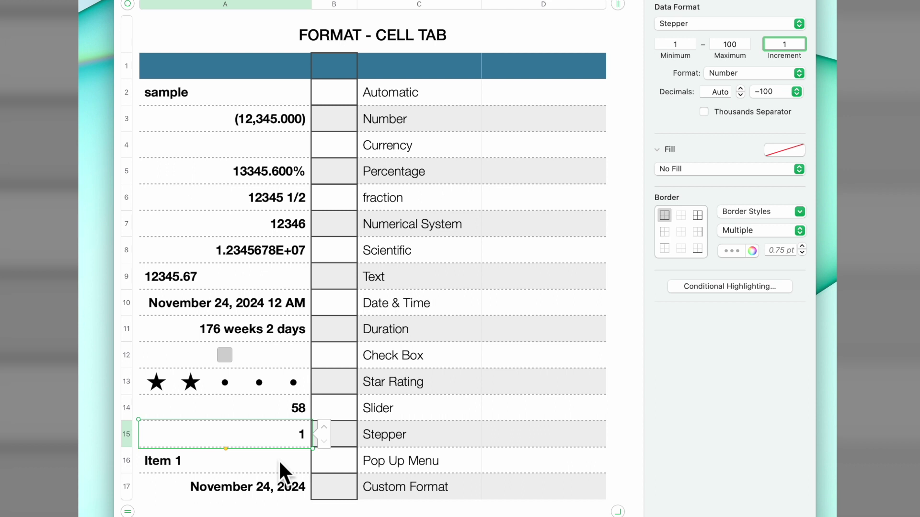
Step: Select the A16 pop-up cell and choose Item 1
{"action": "left_click", "coordinate": [263, 513]}
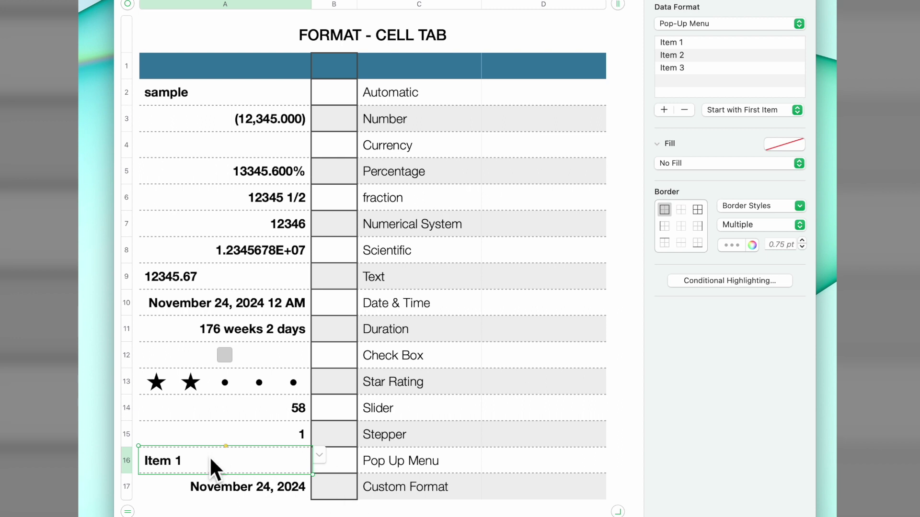
{"action": "left_click", "coordinate": [324, 458]}
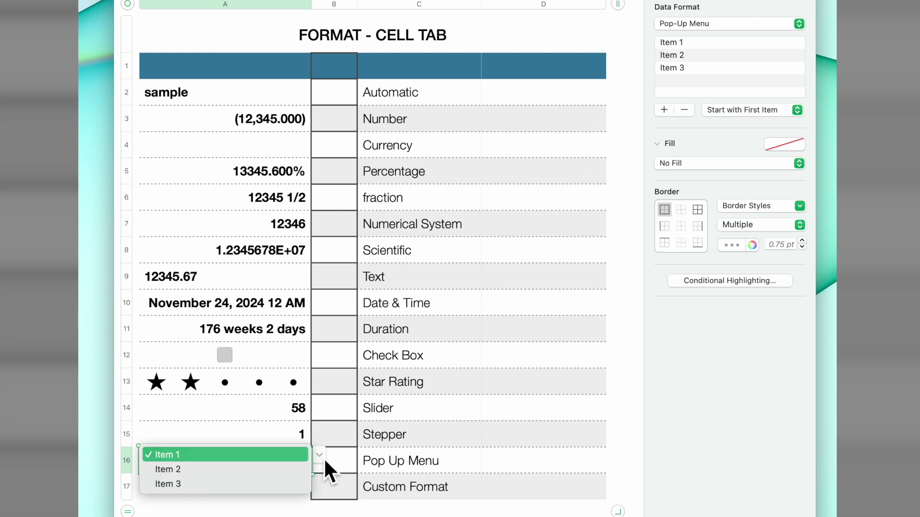
{"action": "left_click", "coordinate": [235, 456]}
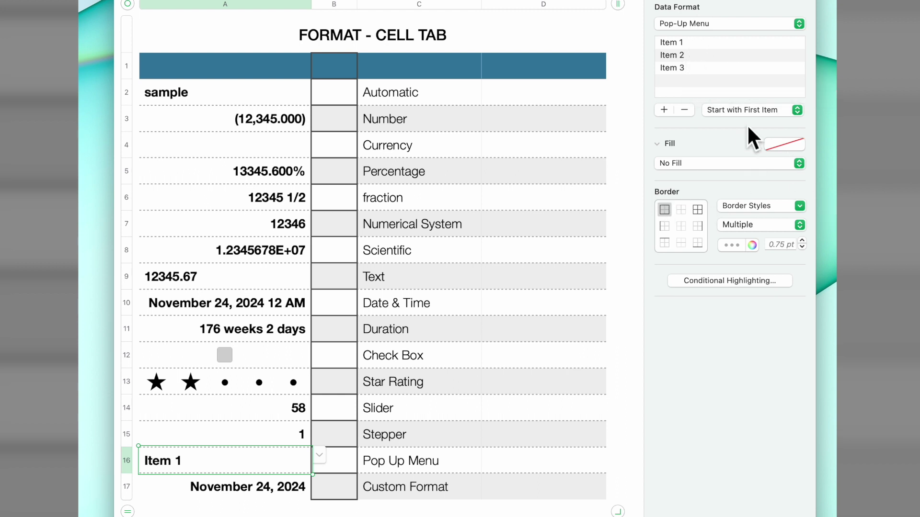
Step: Add item4 to the pop-up choices and set the pop-up to Start with Blank
{"action": "left_click", "coordinate": [665, 112]}
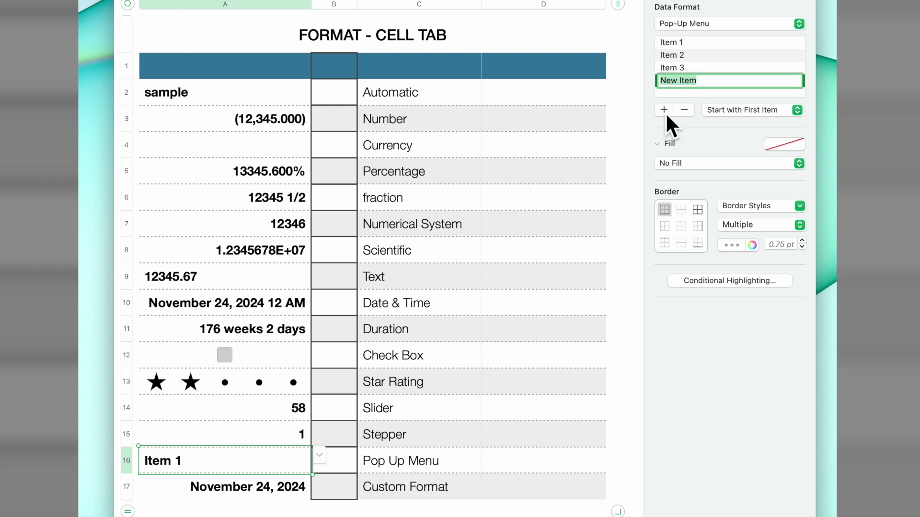
{"action": "type", "text": "item"}
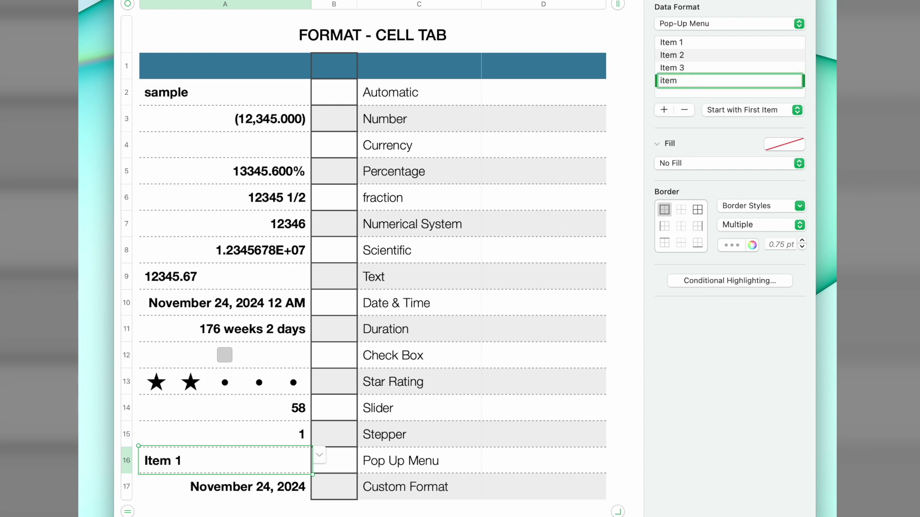
{"action": "type", "text": "4"}
{"action": "key", "text": "Return"}
{"action": "left_click", "coordinate": [791, 111]}
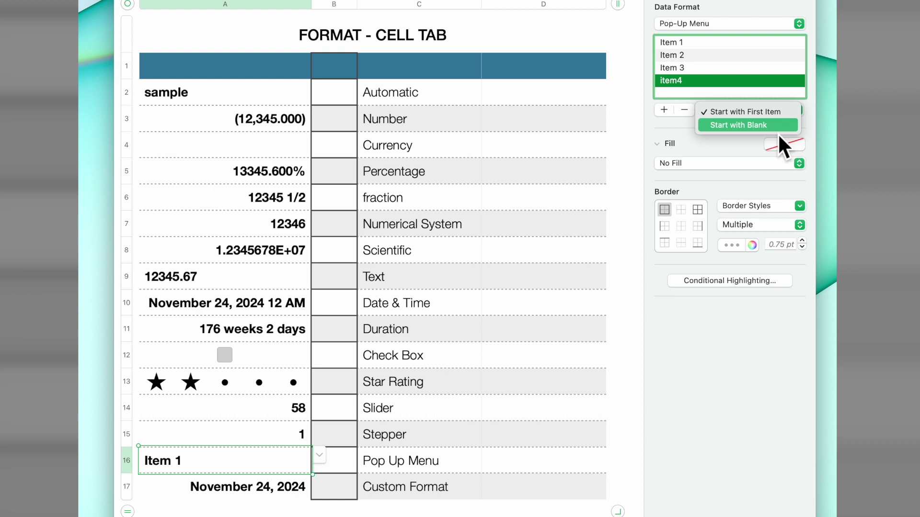
{"action": "left_click", "coordinate": [777, 132]}
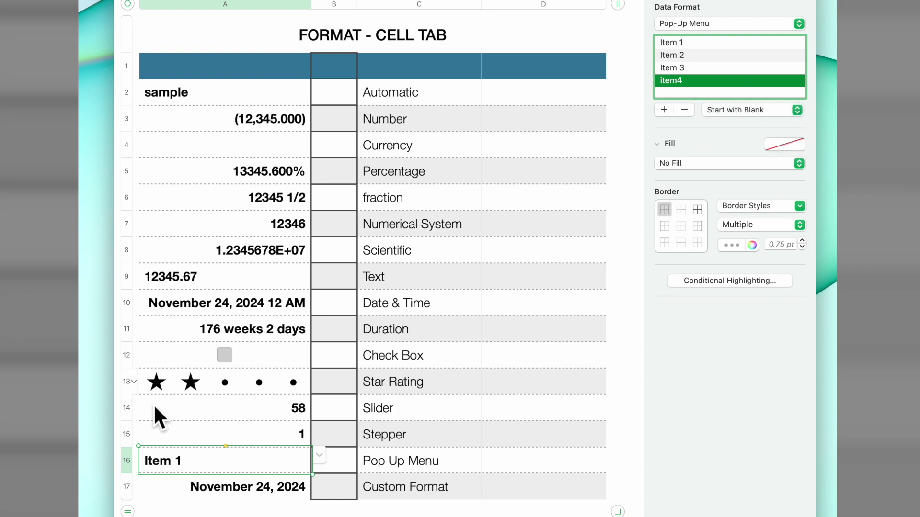
Step: Set cell A16's pop-up to None so it shows blank
{"action": "left_click", "coordinate": [216, 433]}
{"action": "left_click", "coordinate": [225, 461]}
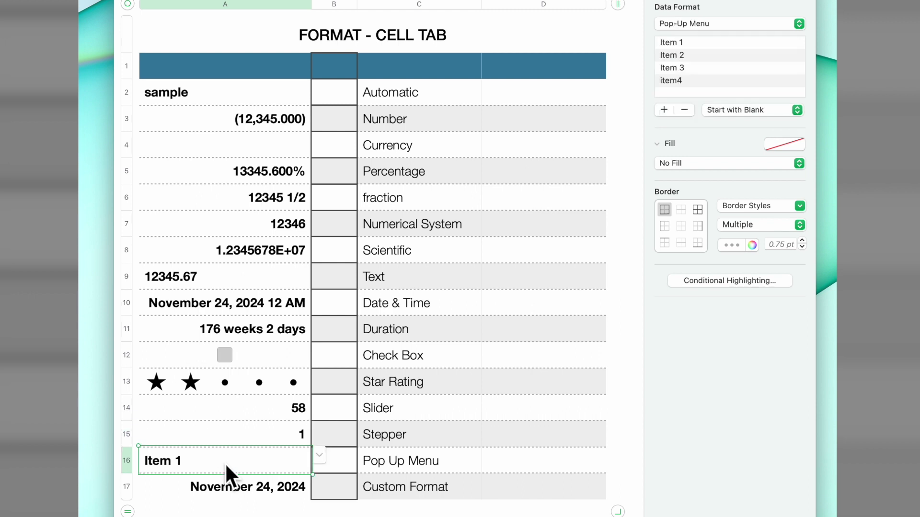
{"action": "left_click", "coordinate": [324, 454]}
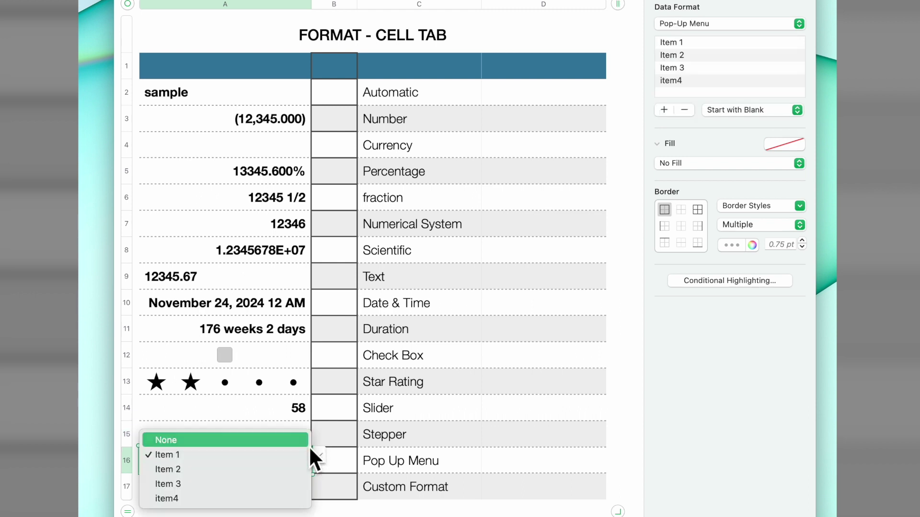
{"action": "left_click", "coordinate": [306, 444]}
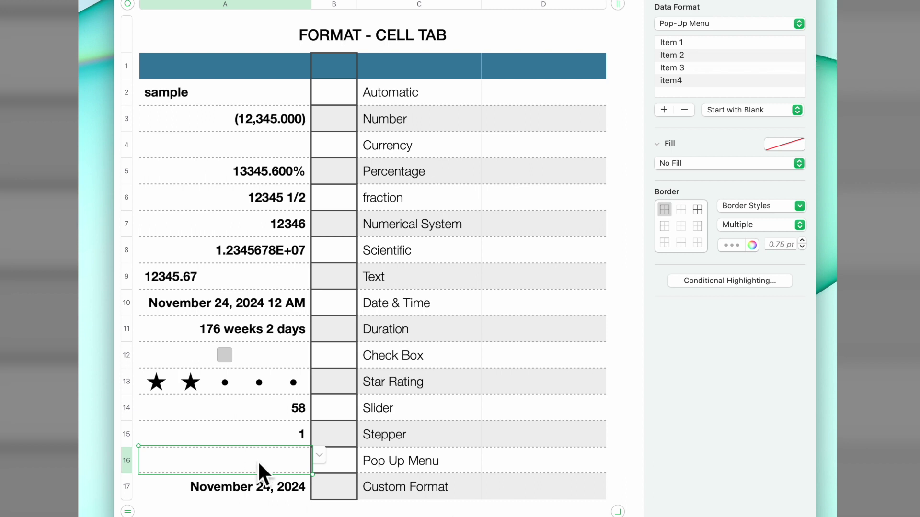
Step: Pick item4 in A16, then delete item4 from the pop-up choices list
{"action": "left_click", "coordinate": [320, 455]}
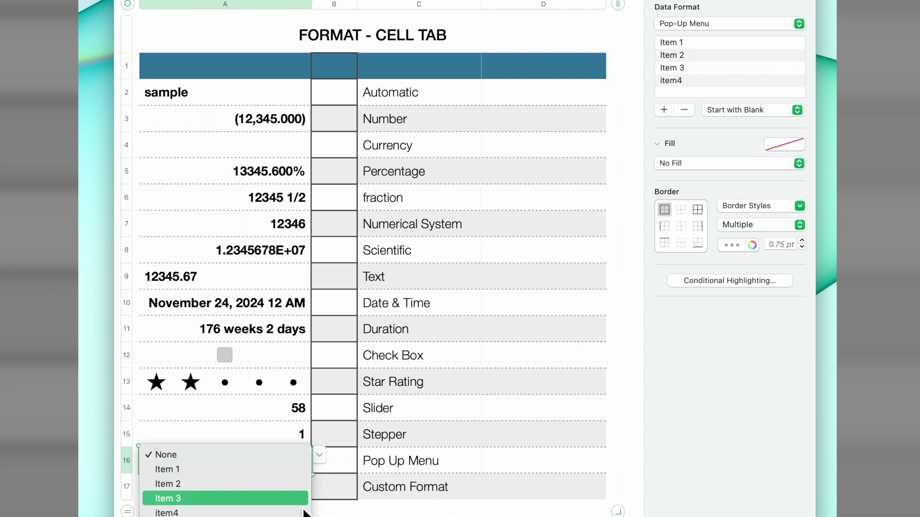
{"action": "key", "text": "Return"}
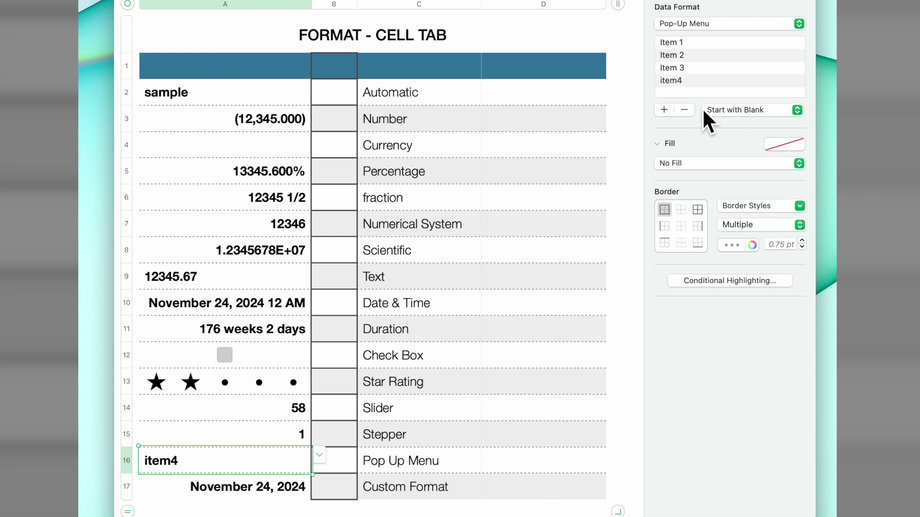
{"action": "left_click", "coordinate": [687, 82]}
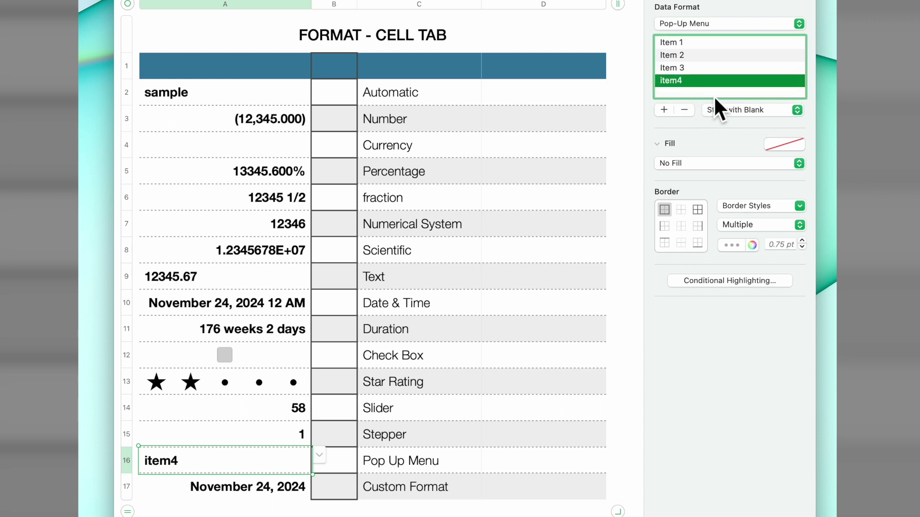
{"action": "left_click", "coordinate": [689, 111]}
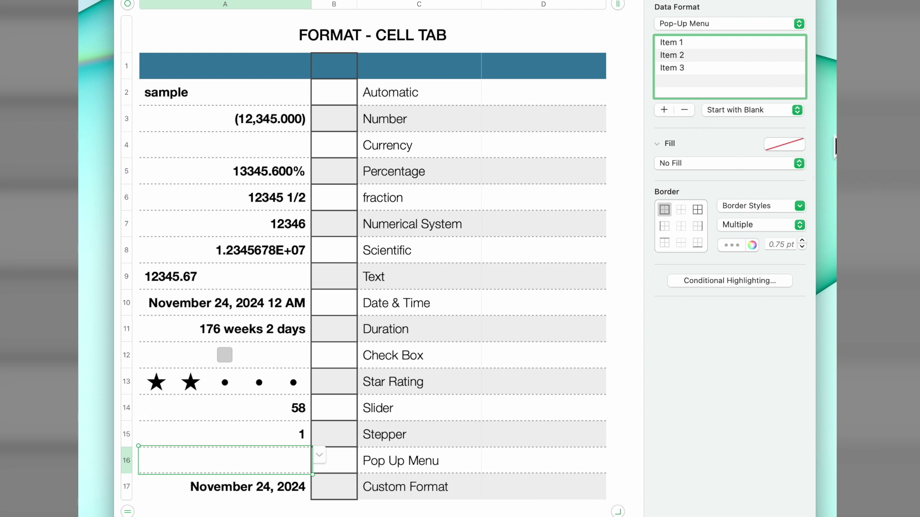
{"action": "left_click", "coordinate": [239, 495]}
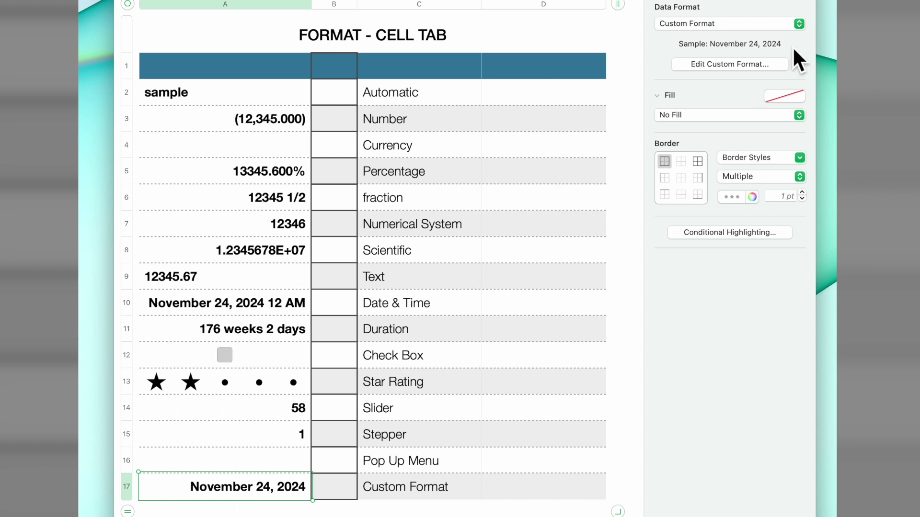
{"action": "left_click", "coordinate": [798, 23]}
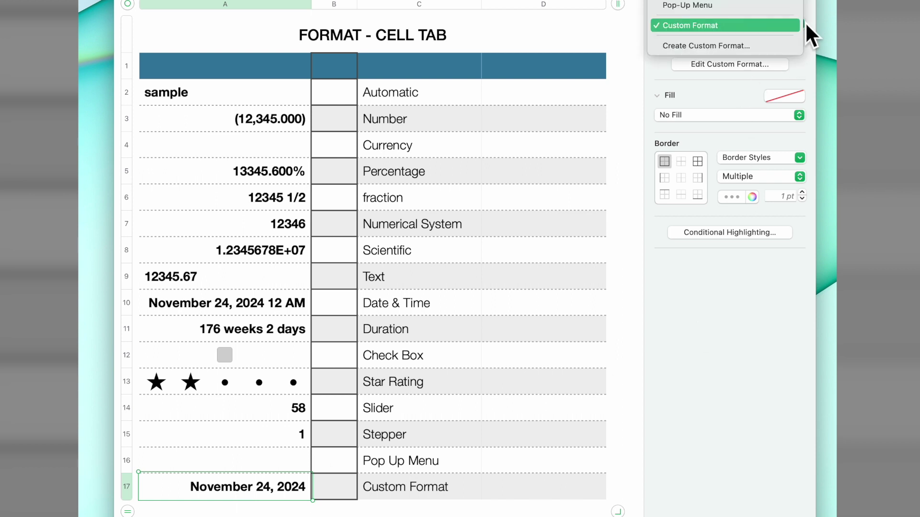
{"action": "left_click", "coordinate": [805, 24]}
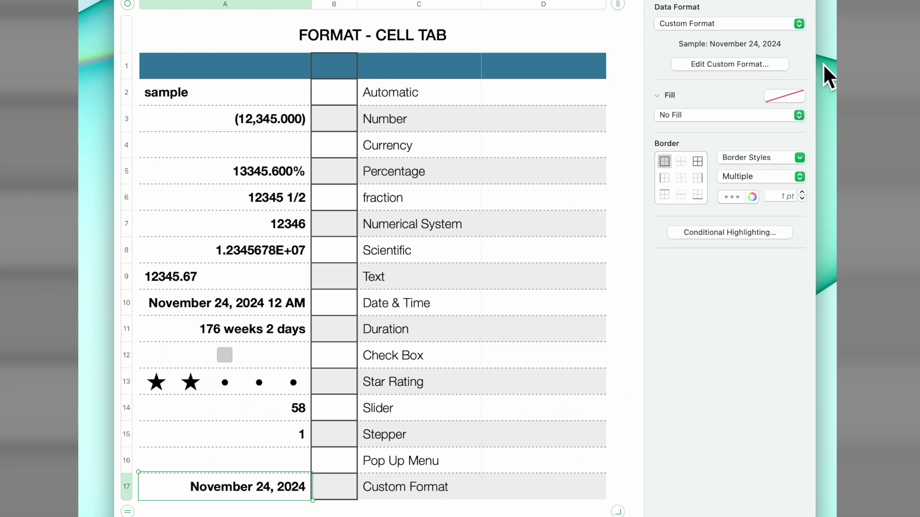
{"action": "left_click", "coordinate": [726, 64]}
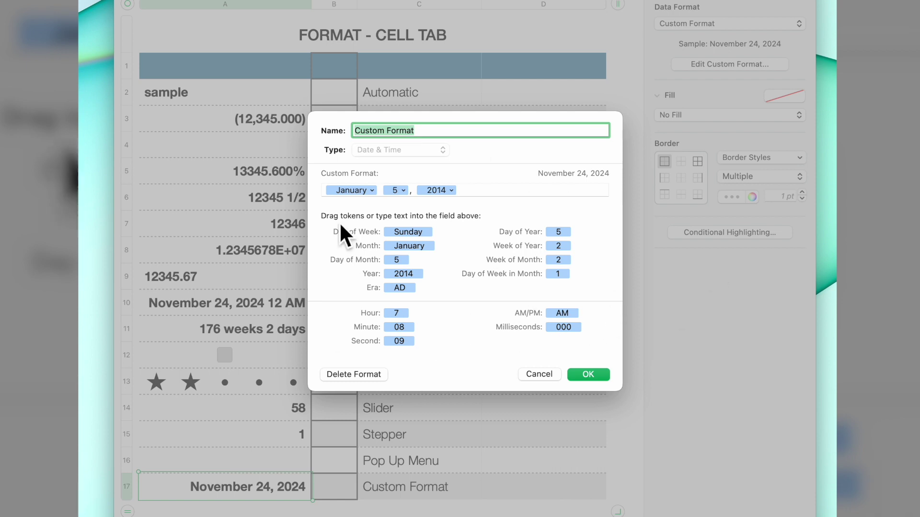
{"action": "left_click", "coordinate": [353, 374]}
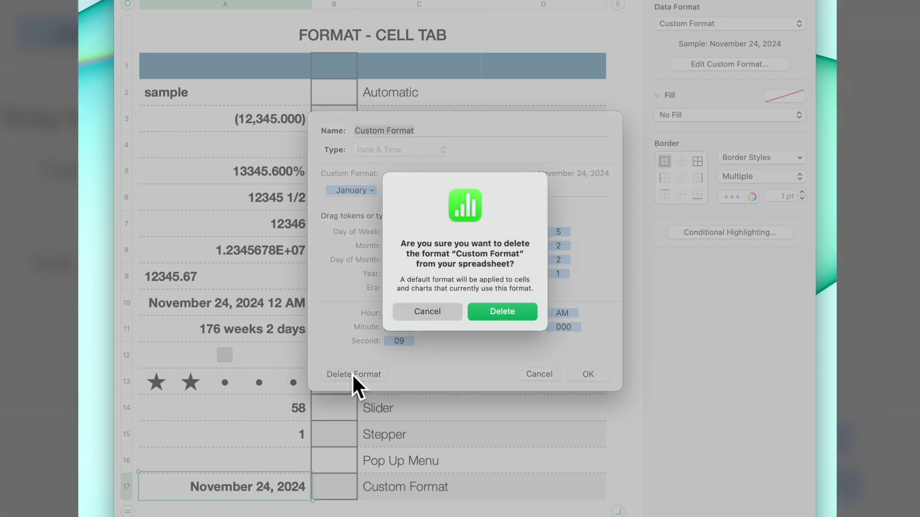
{"action": "left_click", "coordinate": [426, 313]}
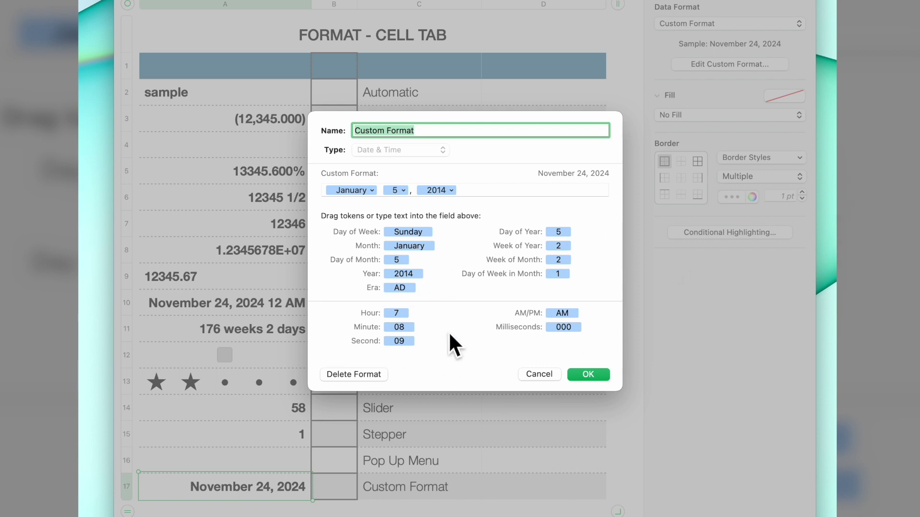
{"action": "left_click", "coordinate": [598, 376]}
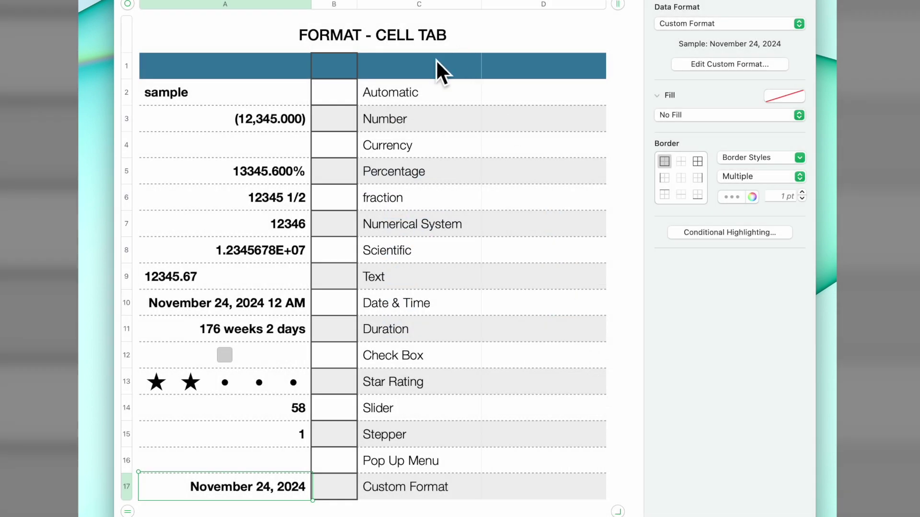